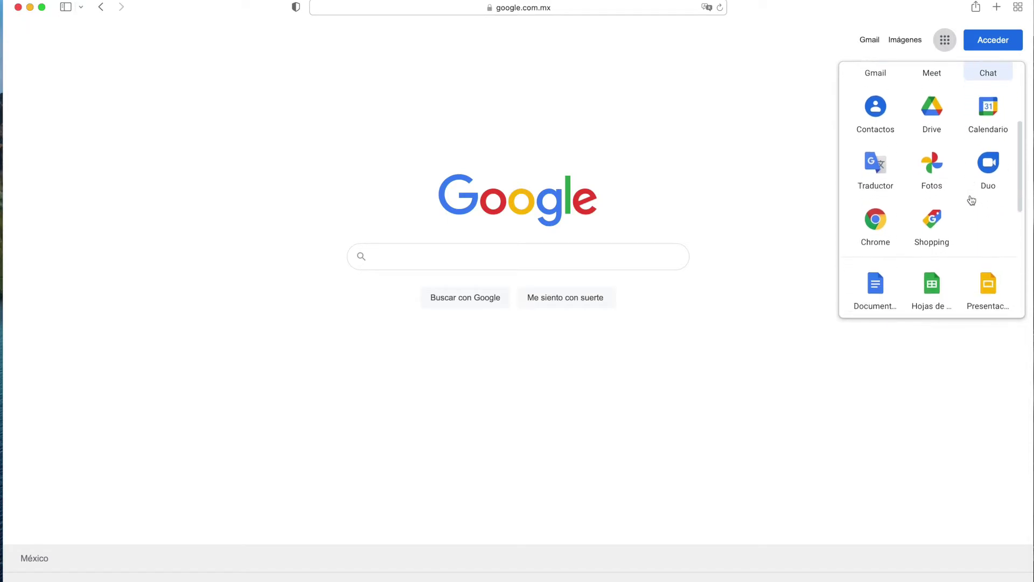
# Open Google's full 'Nuestros productos' catalogue and scroll down to the all-products grid.
pyautogui.scroll(10, 971, 200)
pyautogui.scroll(3, 971, 199)
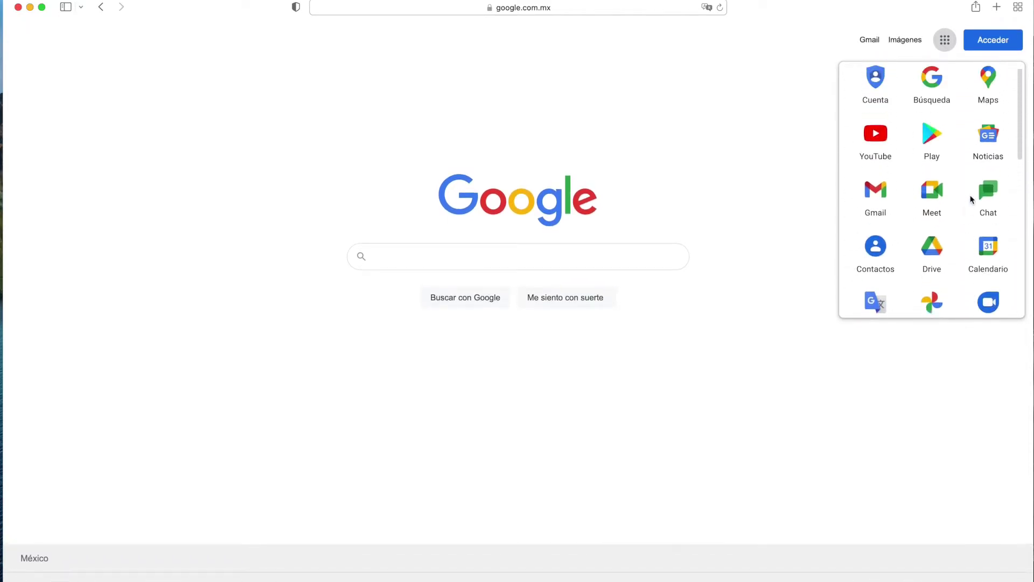
pyautogui.scroll(-5, 971, 201)
pyautogui.scroll(-5, 971, 200)
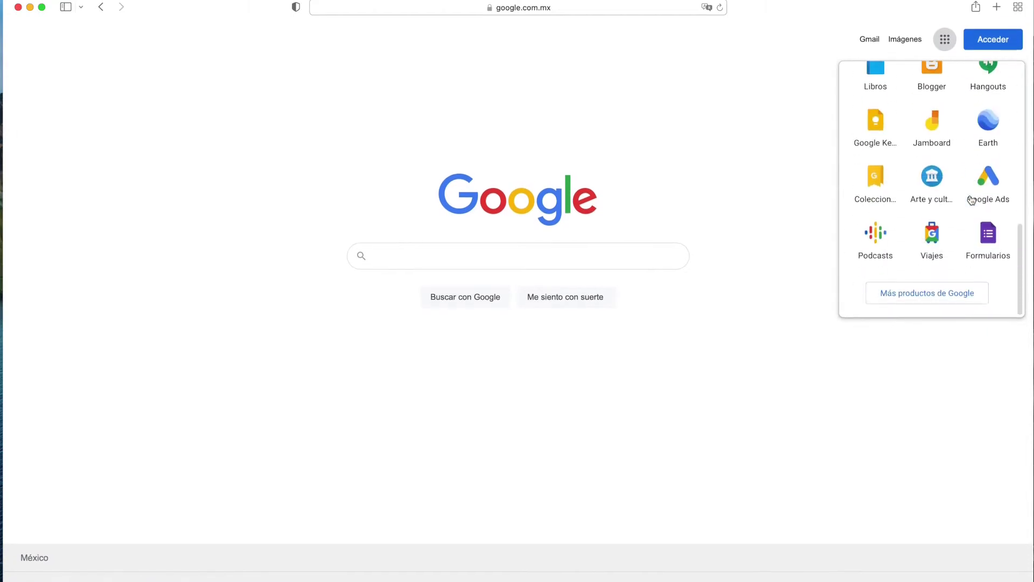
pyautogui.click(928, 293)
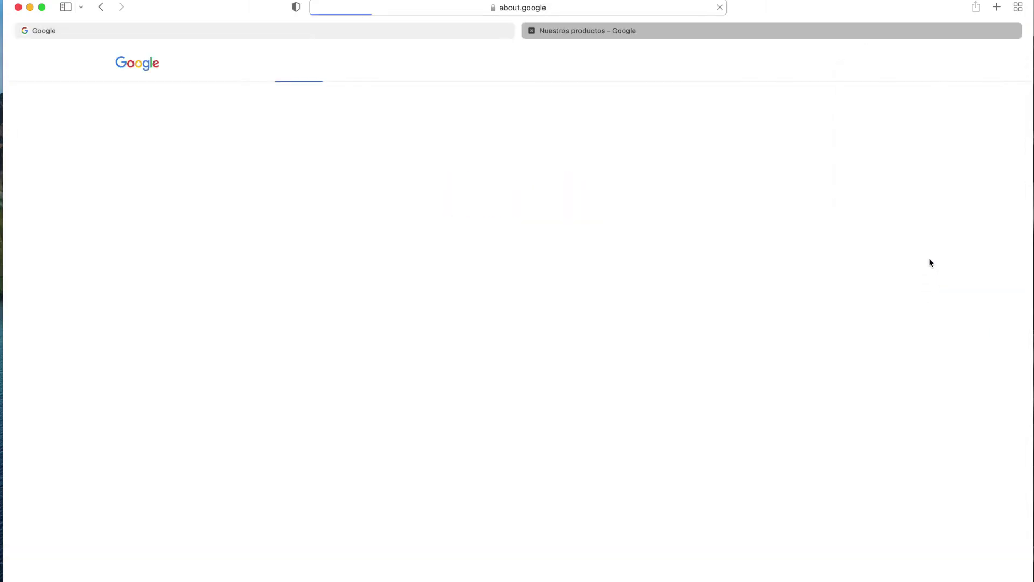
pyautogui.scroll(-10, 829, 276)
pyautogui.scroll(-20, 829, 275)
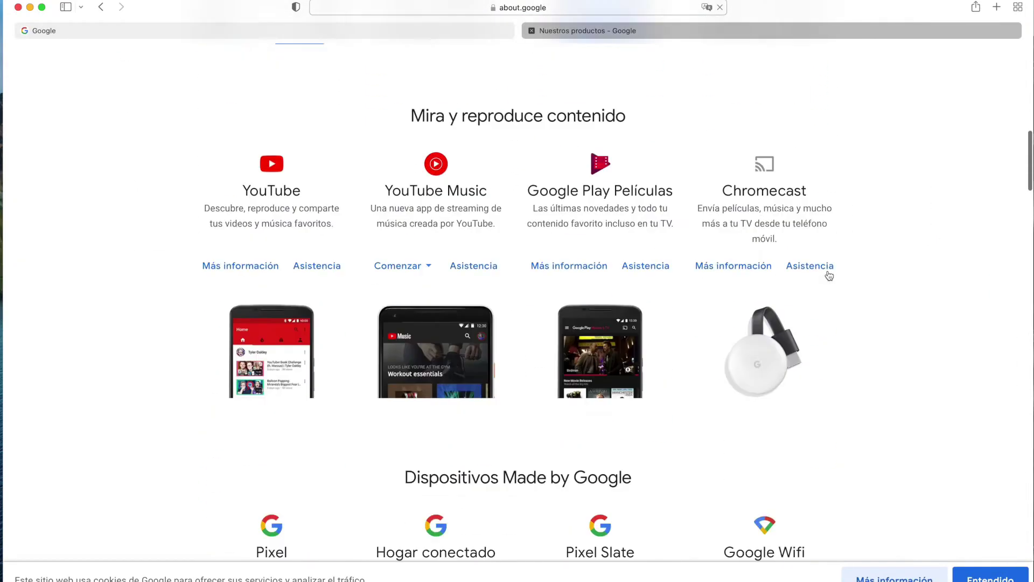
pyautogui.scroll(-20, 829, 276)
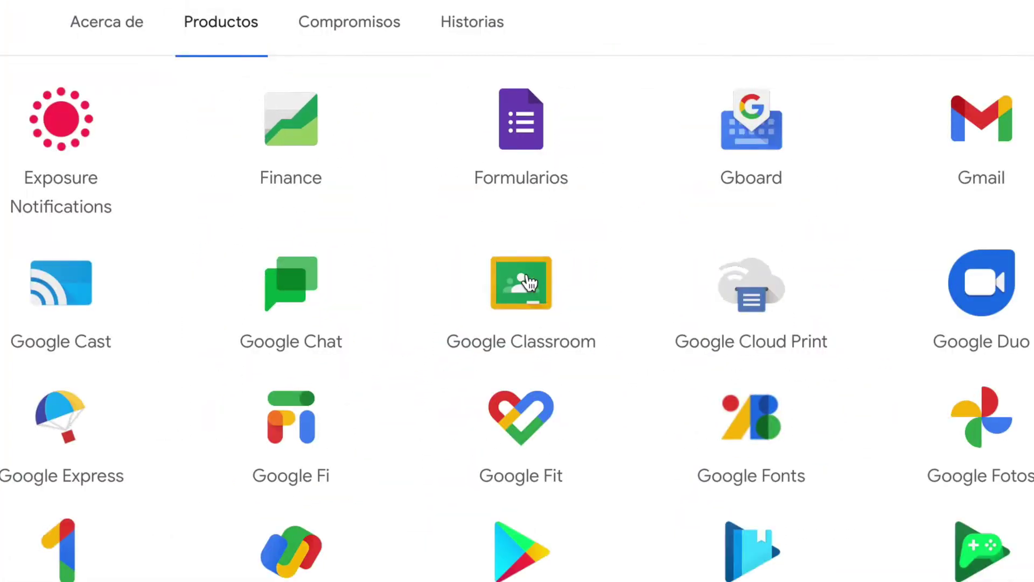
# Open Google Classroom and sign in with another account using the saved e-mail and password.
pyautogui.click(529, 281)
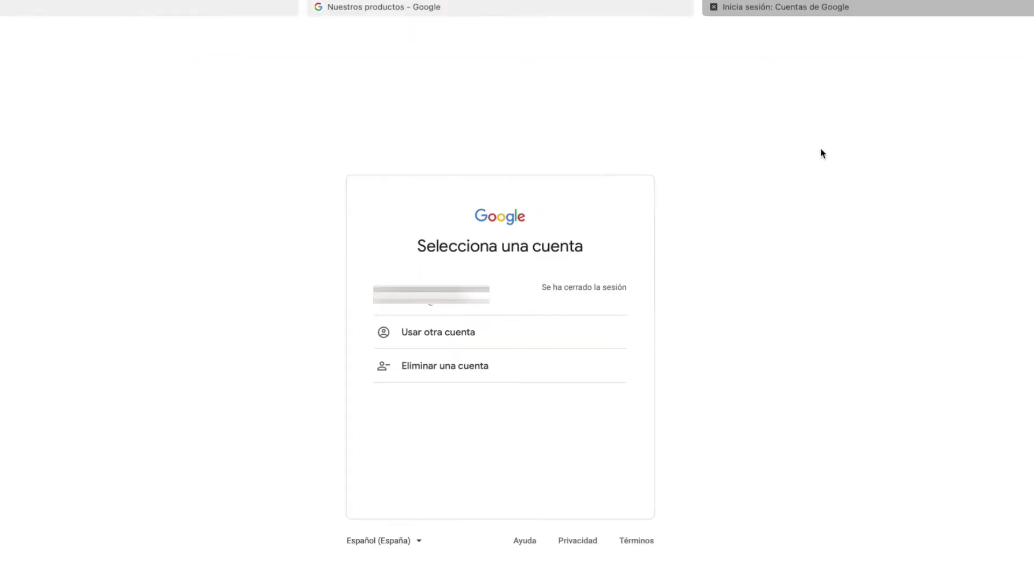
pyautogui.click(498, 339)
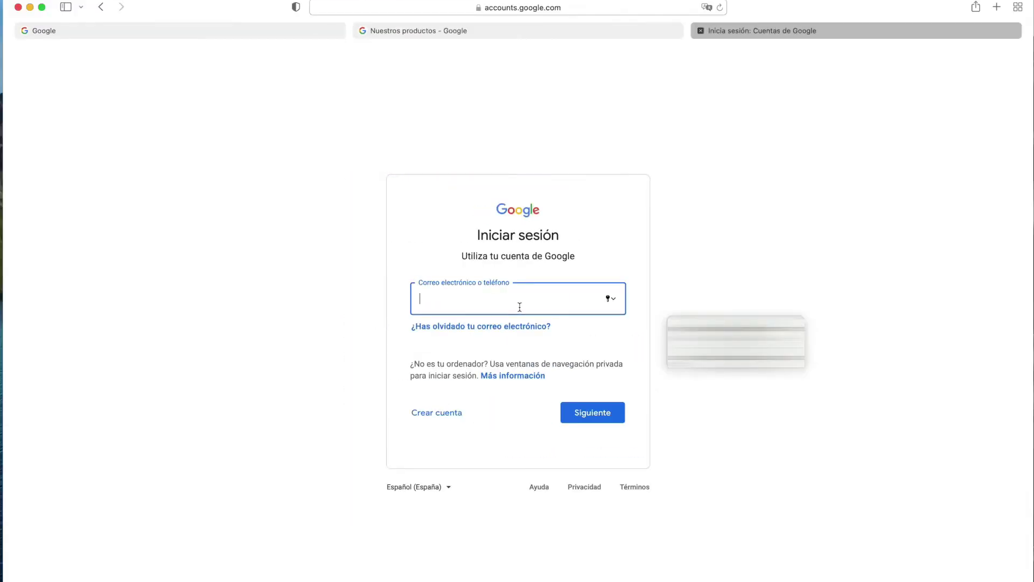
pyautogui.write('ma')
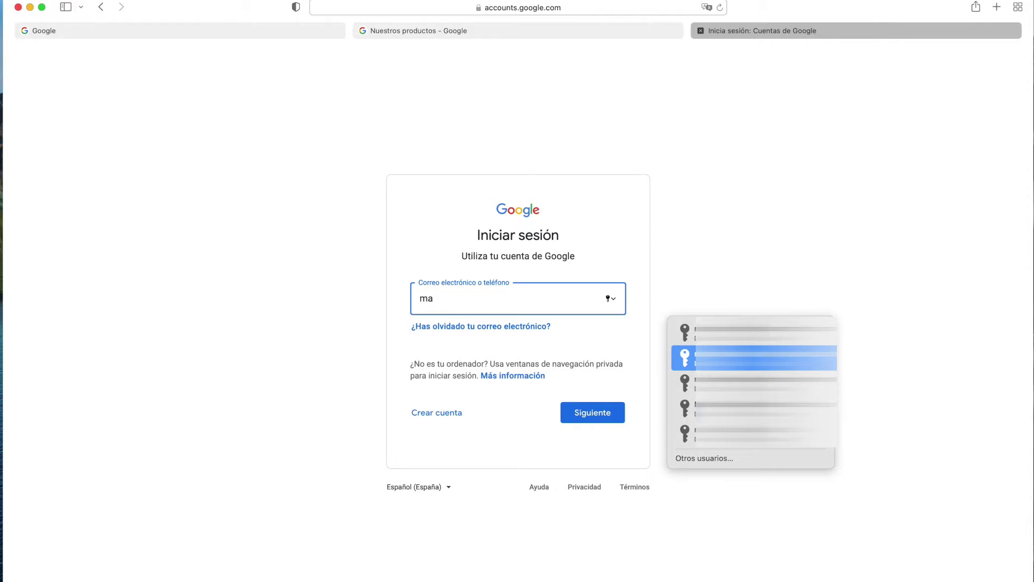
pyautogui.click(714, 383)
pyautogui.click(619, 418)
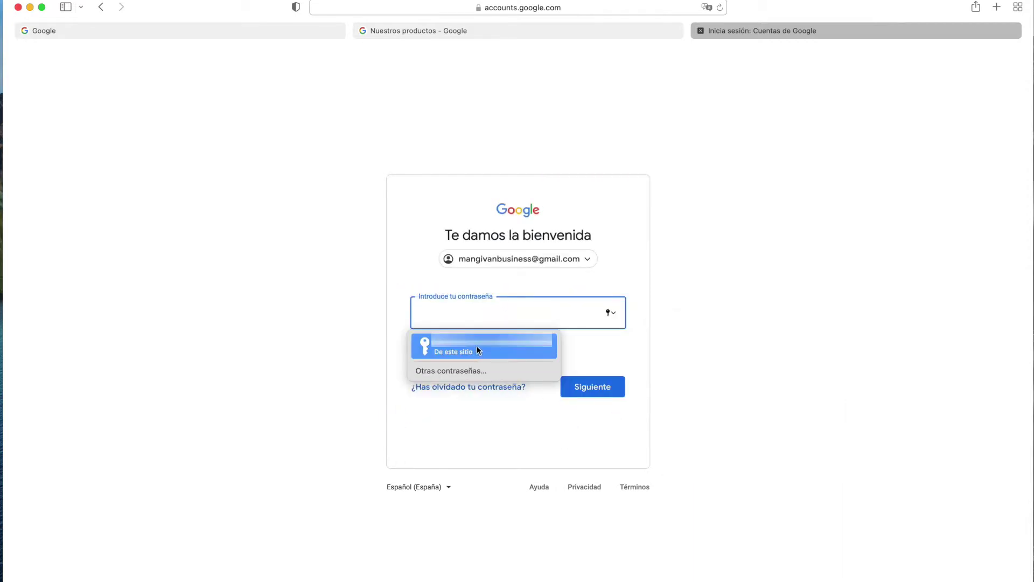
pyautogui.click(477, 348)
pyautogui.click(595, 396)
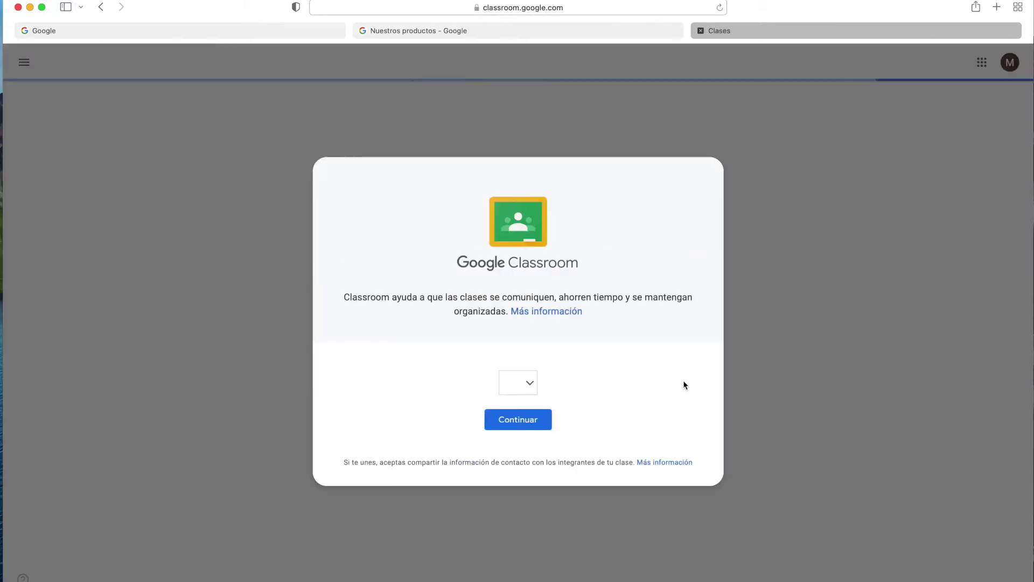
# Dismiss the Classroom welcome message and choose 'Crear clase' from the + menu.
pyautogui.click(497, 427)
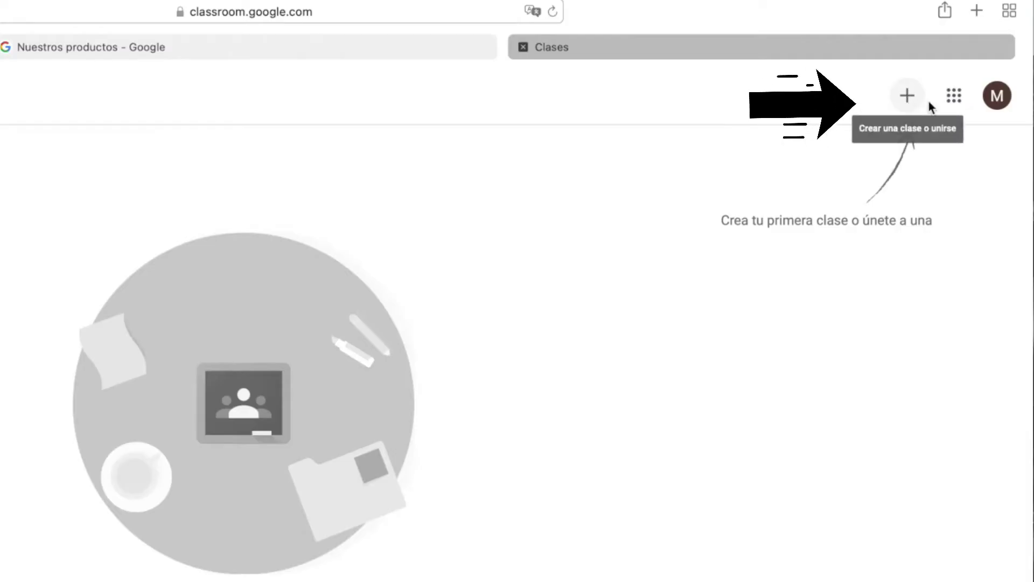
pyautogui.click(909, 105)
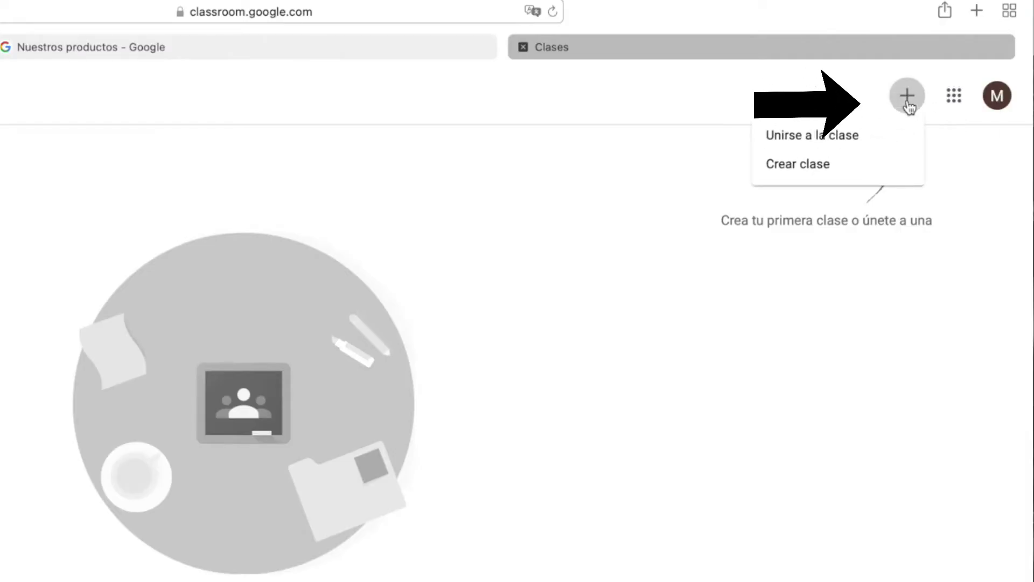
pyautogui.click(830, 169)
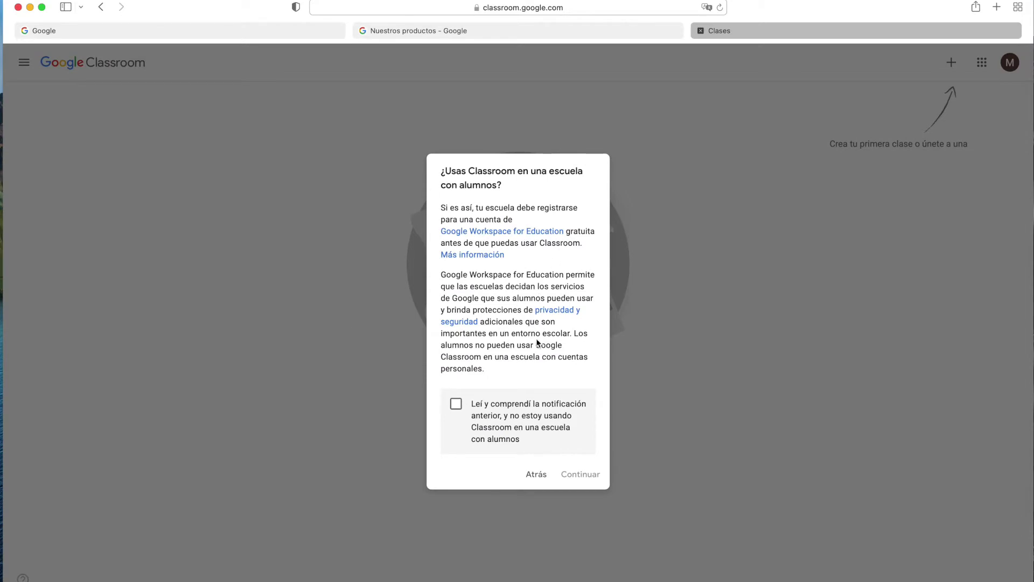
# Accept the school-use notice and create 'Morning class', section '8th grade', subject Inglés.
pyautogui.click(456, 403)
pyautogui.click(571, 475)
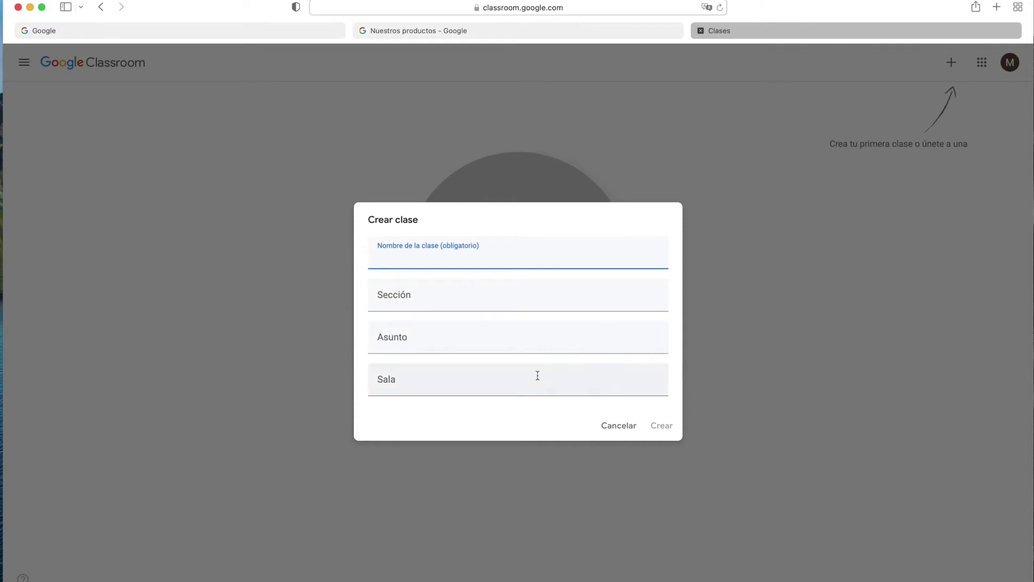
pyautogui.write('Morning class')
pyautogui.press('Tab')
pyautogui.press('Tab')
pyautogui.write('Ing')
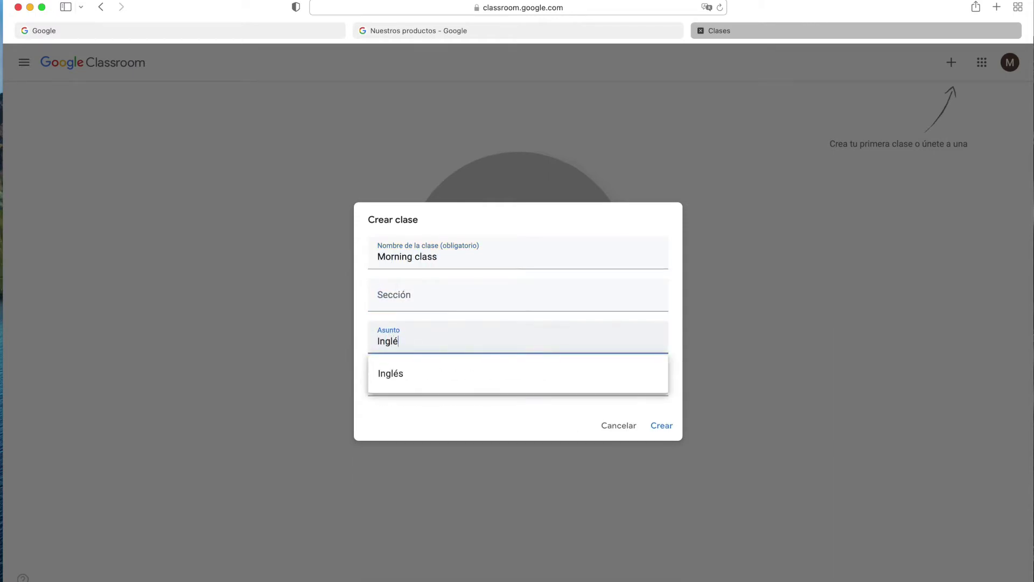
pyautogui.write('lés')
pyautogui.click(391, 373)
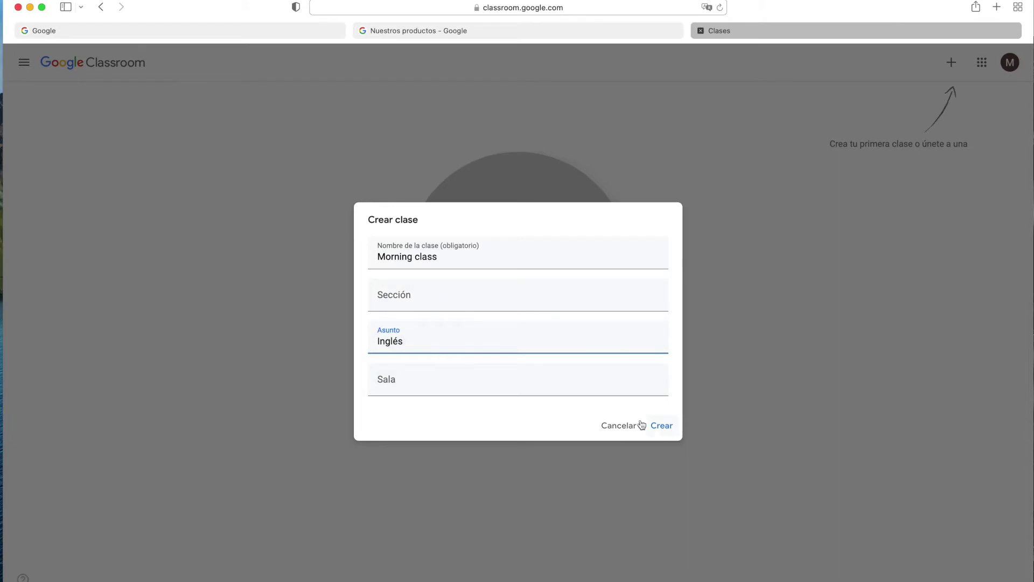
pyautogui.click(437, 296)
pyautogui.write('8th grade')
pyautogui.click(663, 426)
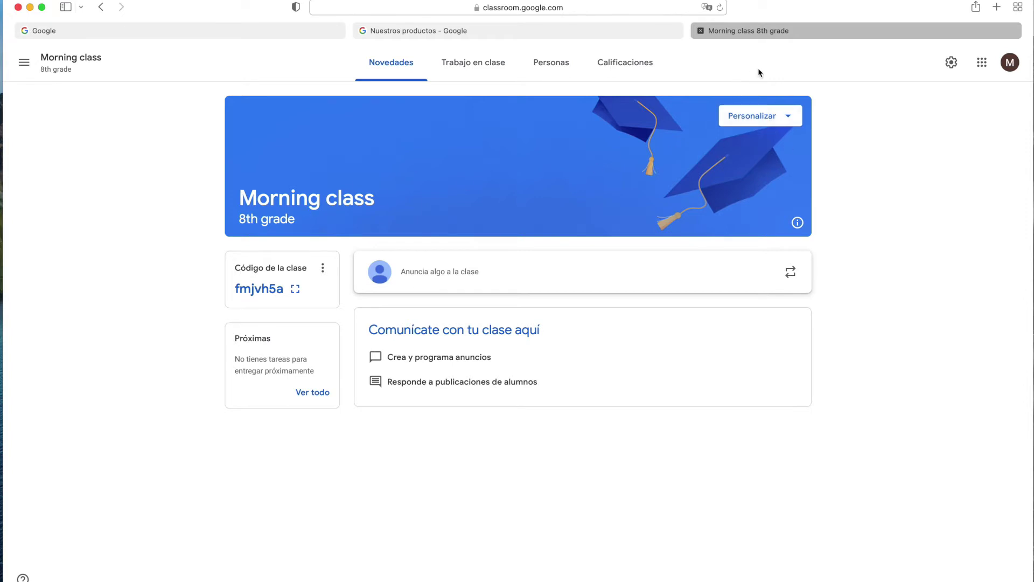
# Open the Personalizar menu on the Morning class stream header.
pyautogui.click(782, 115)
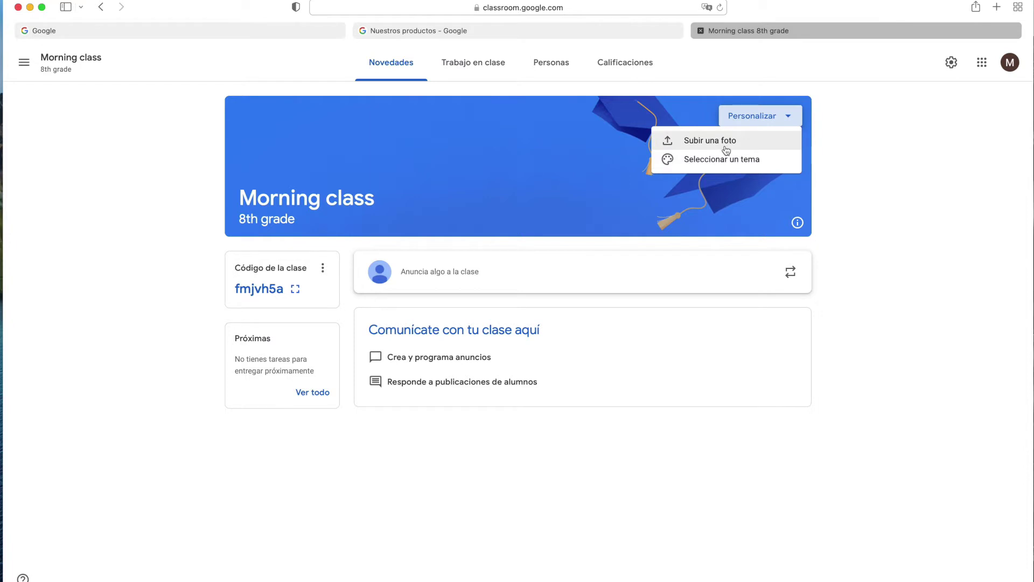
# Apply the orange desk theme to the Morning class header.
pyautogui.click(727, 159)
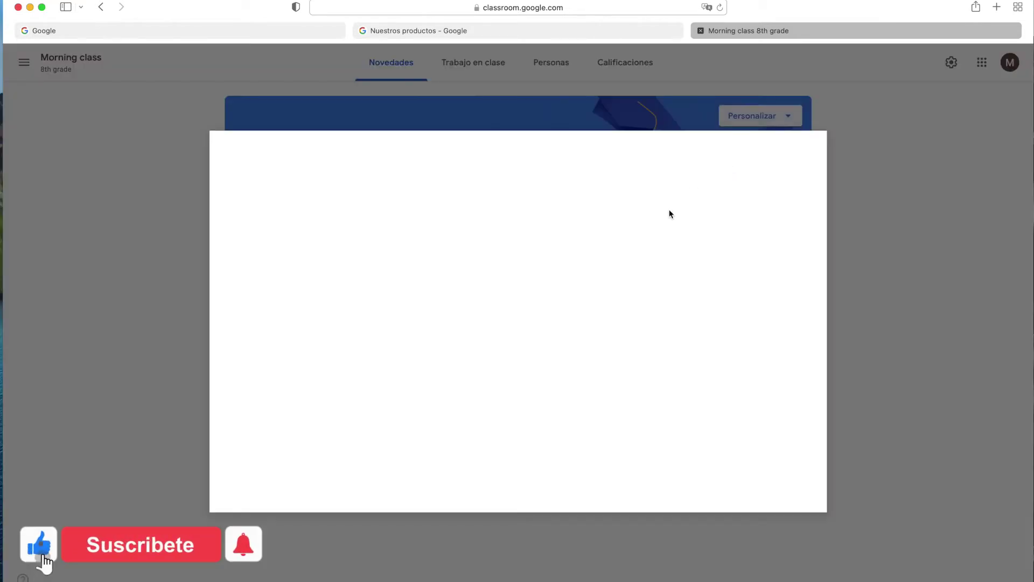
pyautogui.click(415, 255)
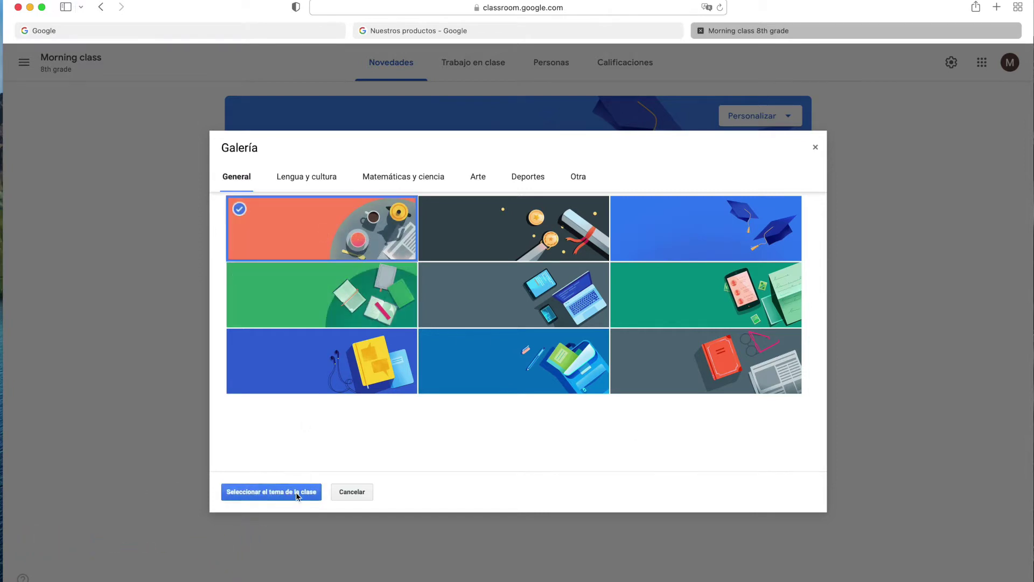
pyautogui.click(297, 496)
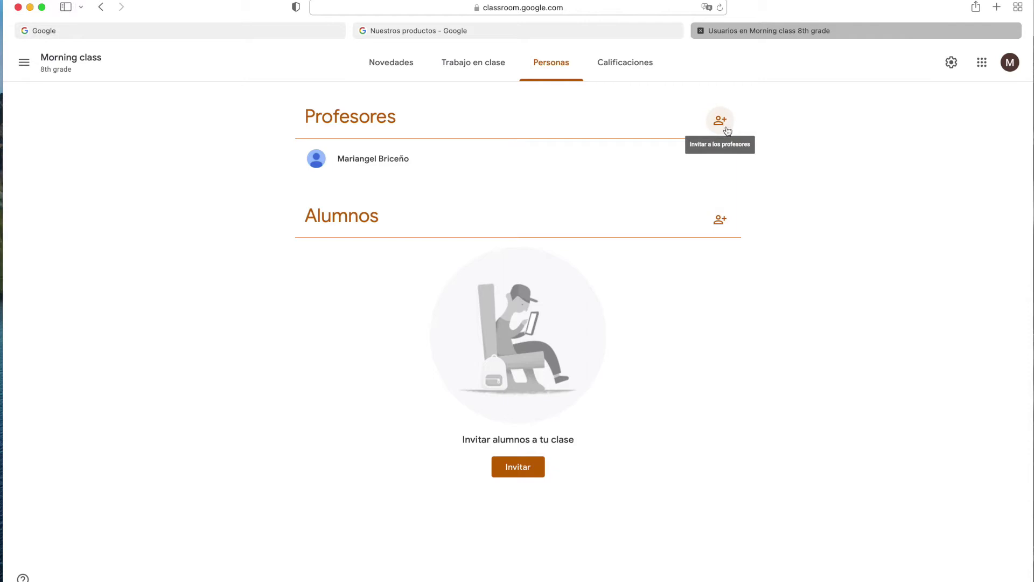
# Search for the student by e-mail and invite them to Morning class.
pyautogui.click(716, 228)
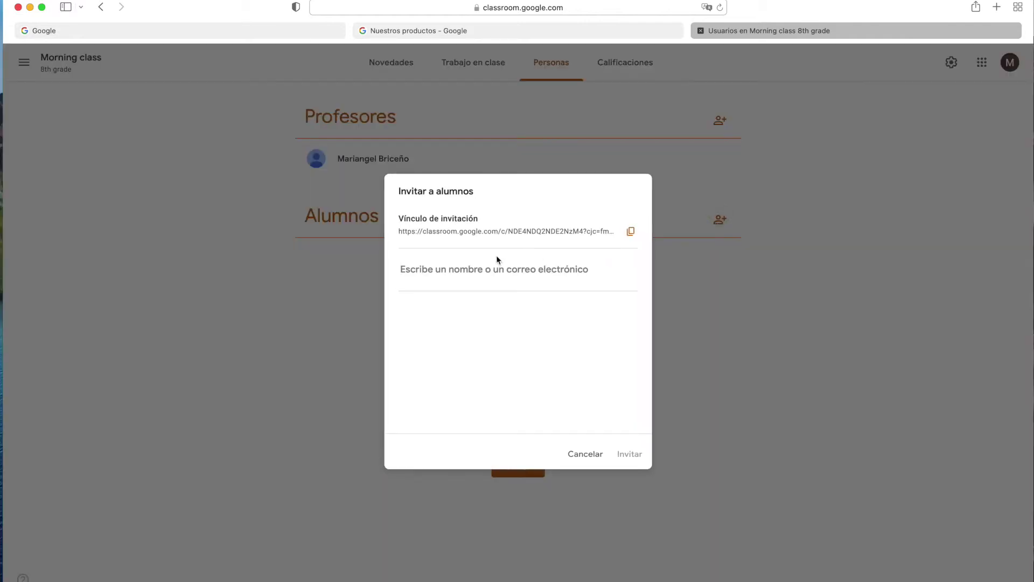
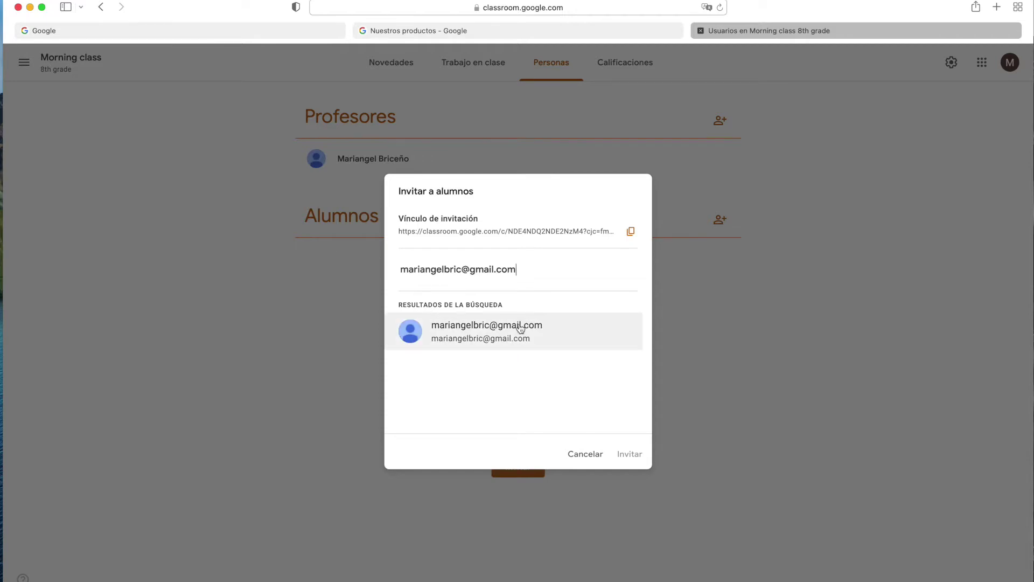
pyautogui.click(519, 336)
pyautogui.click(628, 453)
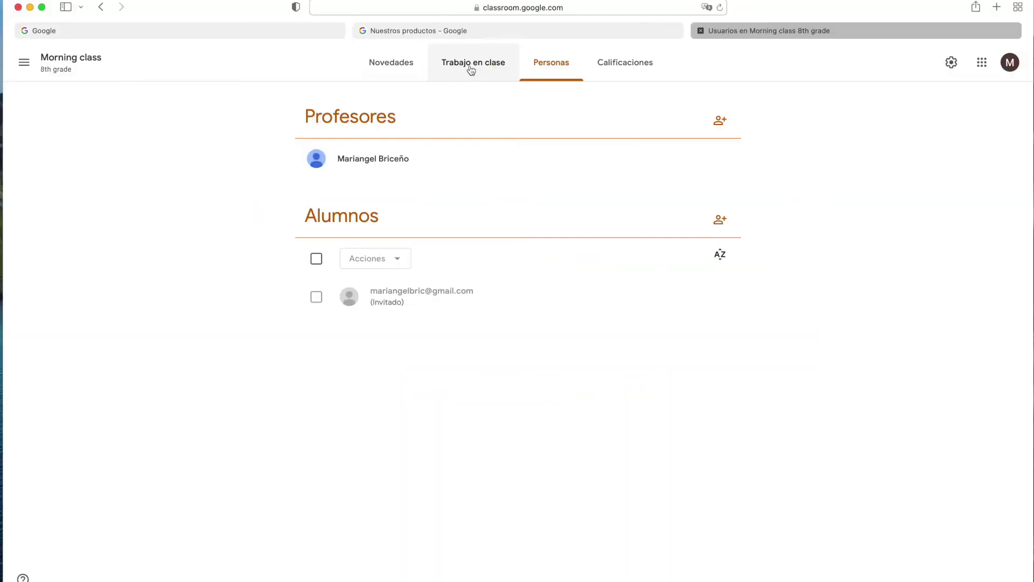
# Switch to the empty Trabajo en clase page of Morning class.
pyautogui.click(470, 65)
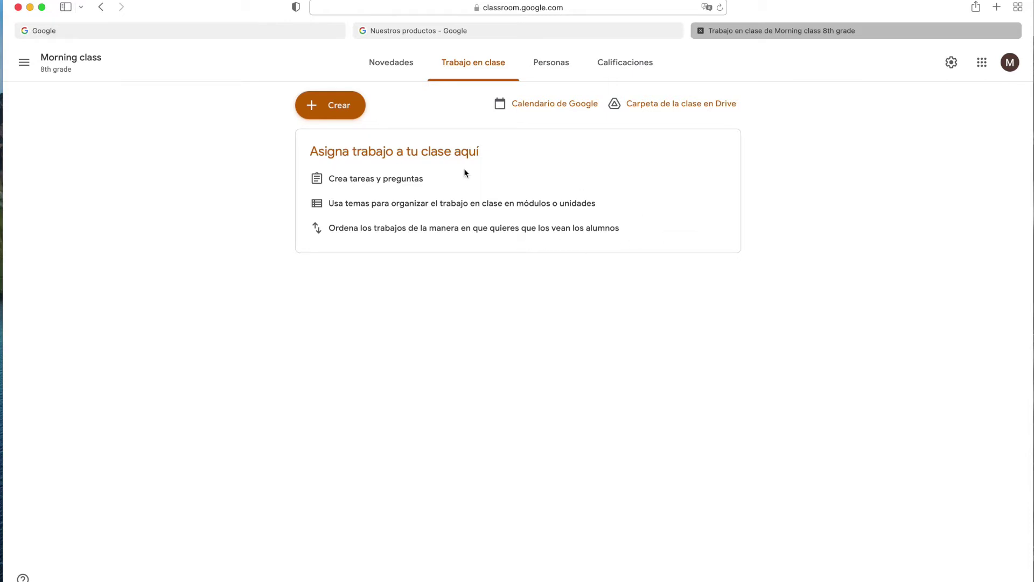
# Start a new Tarea from the Crear menu.
pyautogui.click(310, 108)
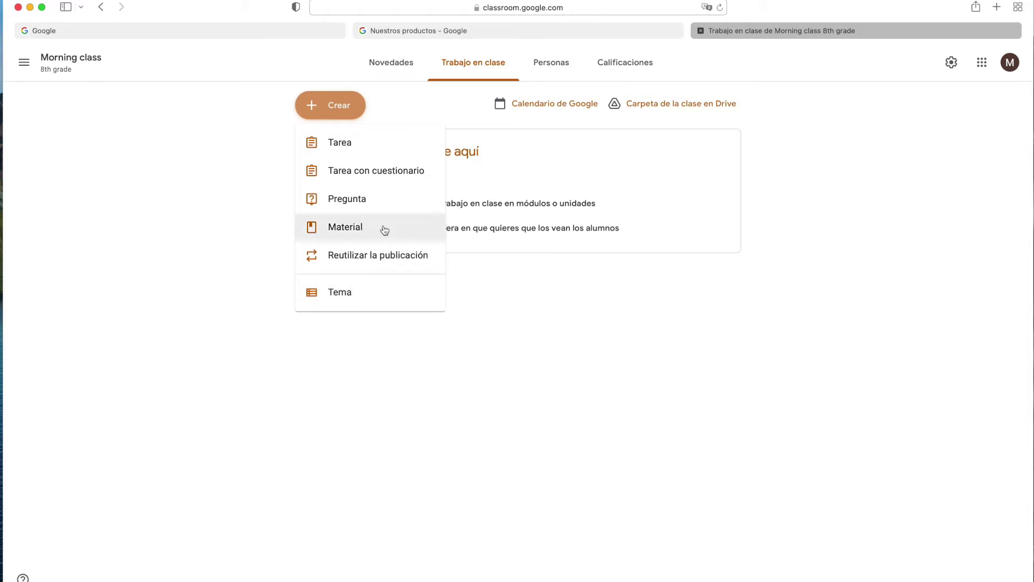
pyautogui.click(366, 153)
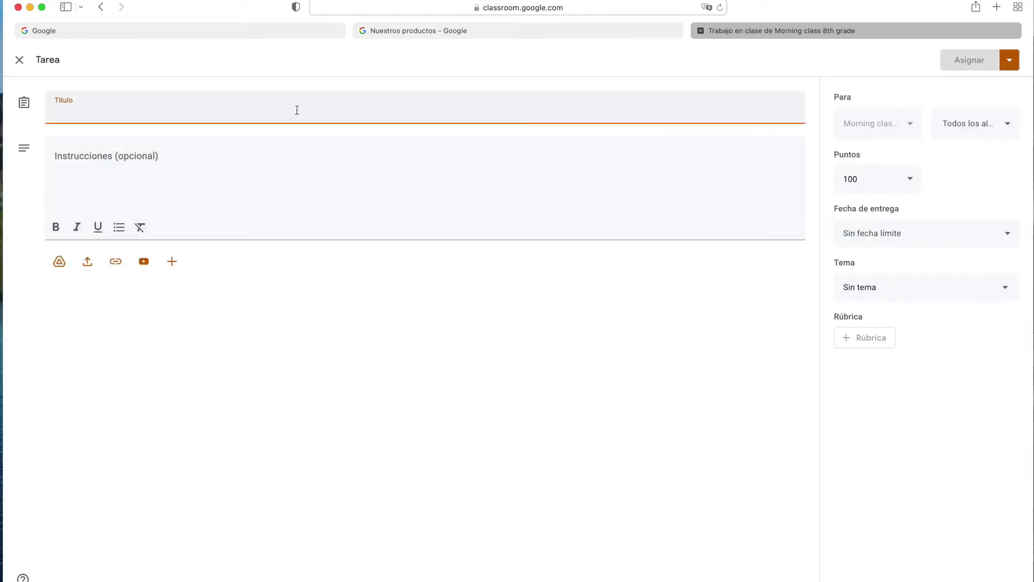
# Title the assignment 'Verbos regulares' and write instructions to give each verb's past simple and a sentence.
pyautogui.write('Verbos regulares')
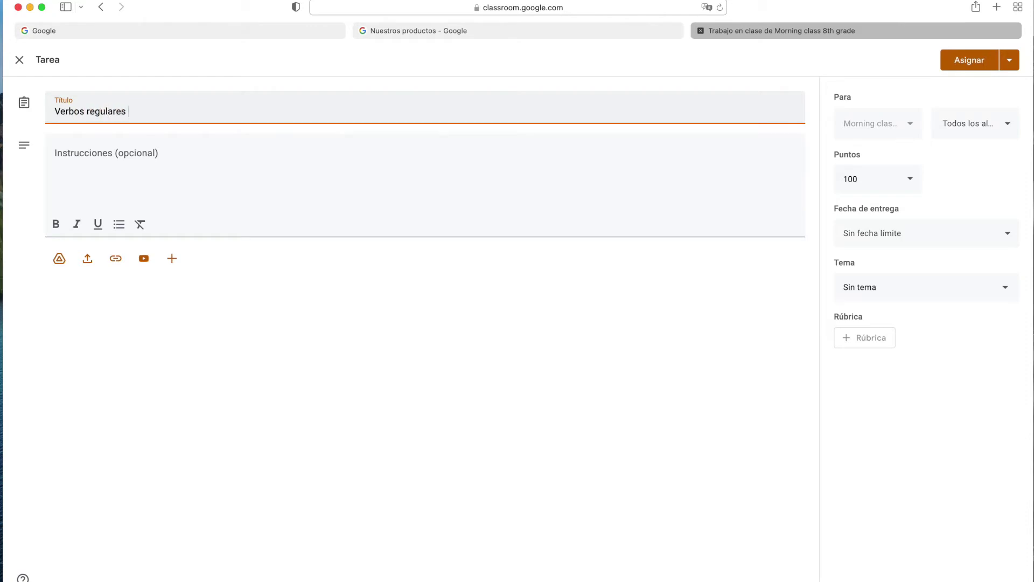
pyautogui.click(54, 155)
pyautogui.write('Lee la lista de verbos y escribe el pasado de ca')
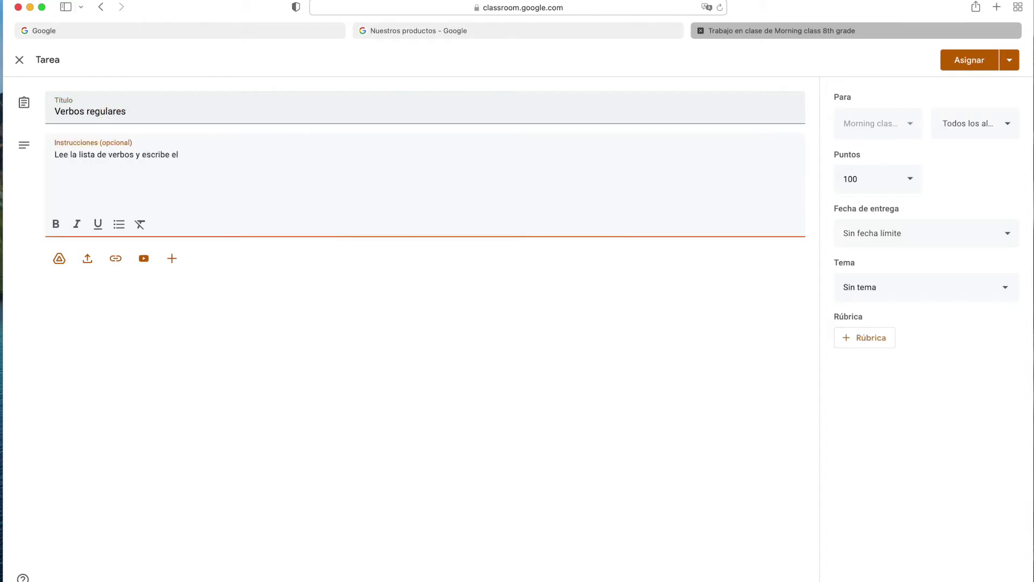
pyautogui.press('BackSpace')
pyautogui.press('BackSpace')
pyautogui.press('BackSpace')
pyautogui.press('BackSpace')
pyautogui.press('BackSpace')
pyautogui.write('simple de cada verbo y realiza')
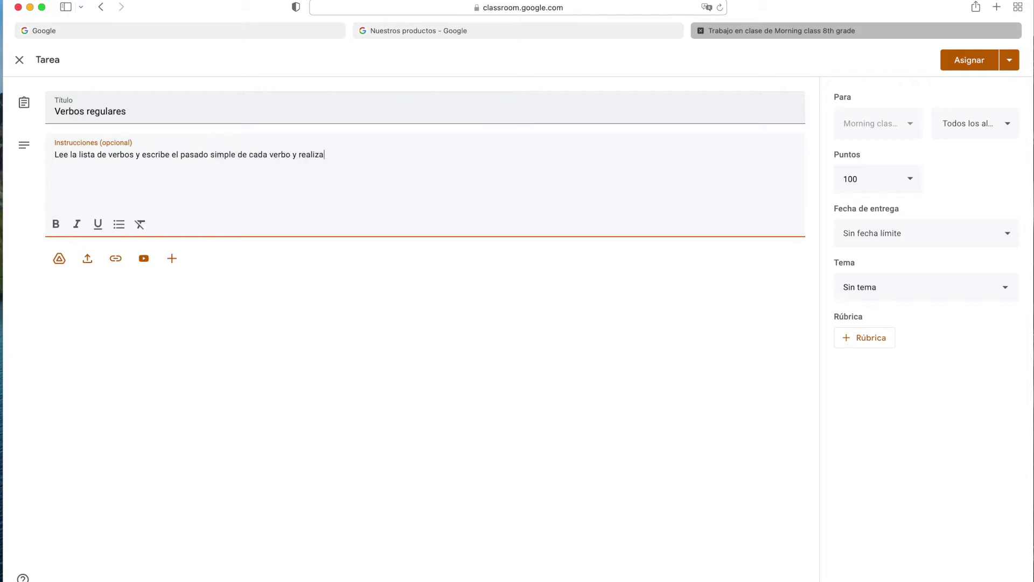
pyautogui.write(' una oración con cada verbo.')
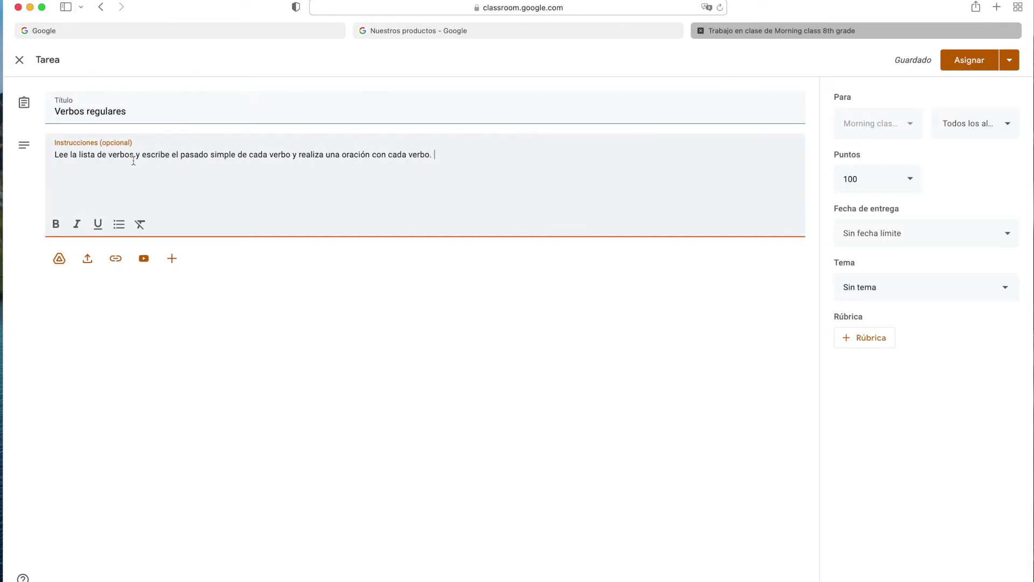
# Make 'pasado simple' bold and open the Google Drive file picker.
pyautogui.moveTo(180, 156); pyautogui.dragTo(236, 156)
pyautogui.click(55, 224)
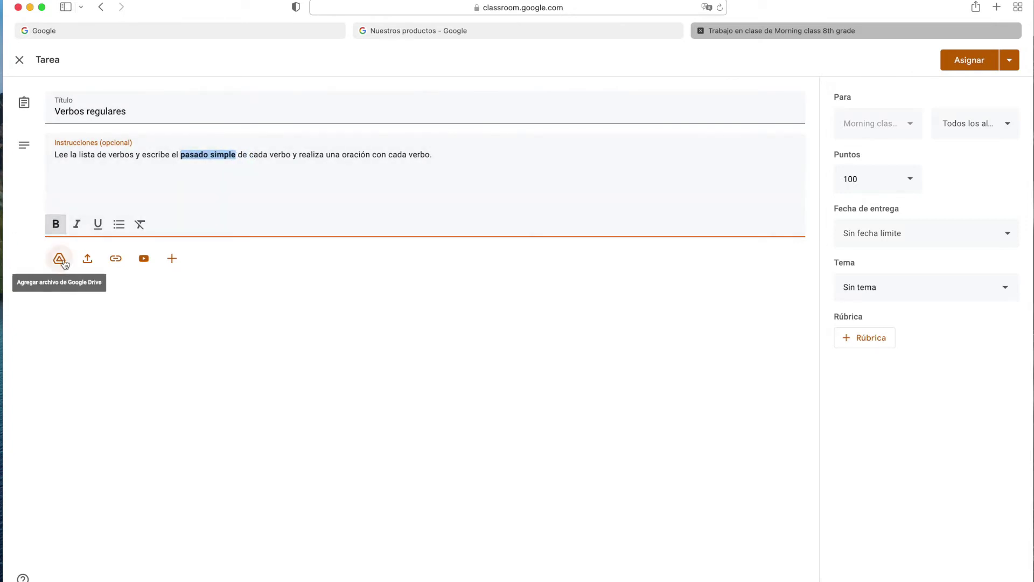
pyautogui.click(59, 258)
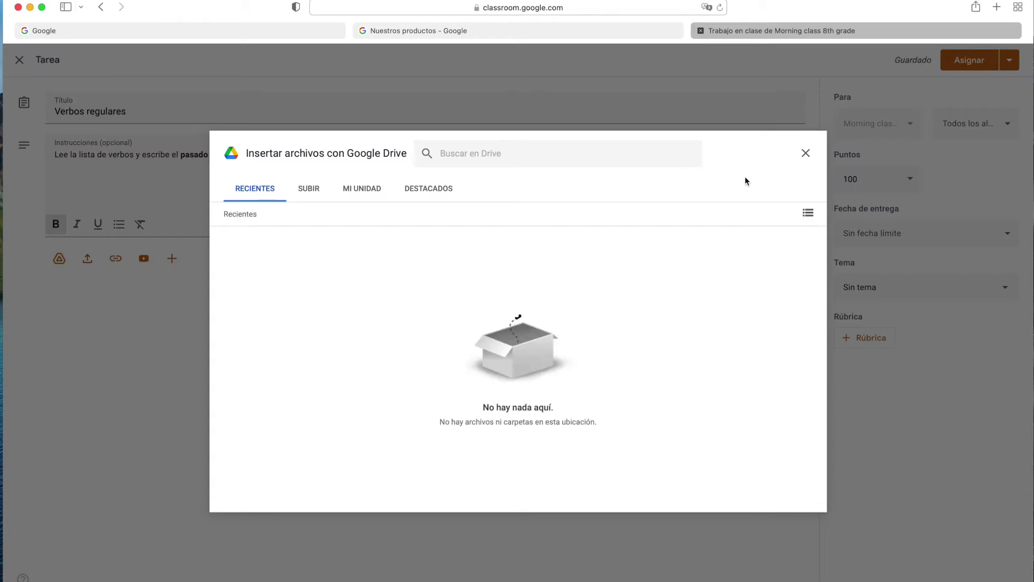
# Browse My Drive, the Classroom folder and Starred files, then close the Drive picker.
pyautogui.click(347, 197)
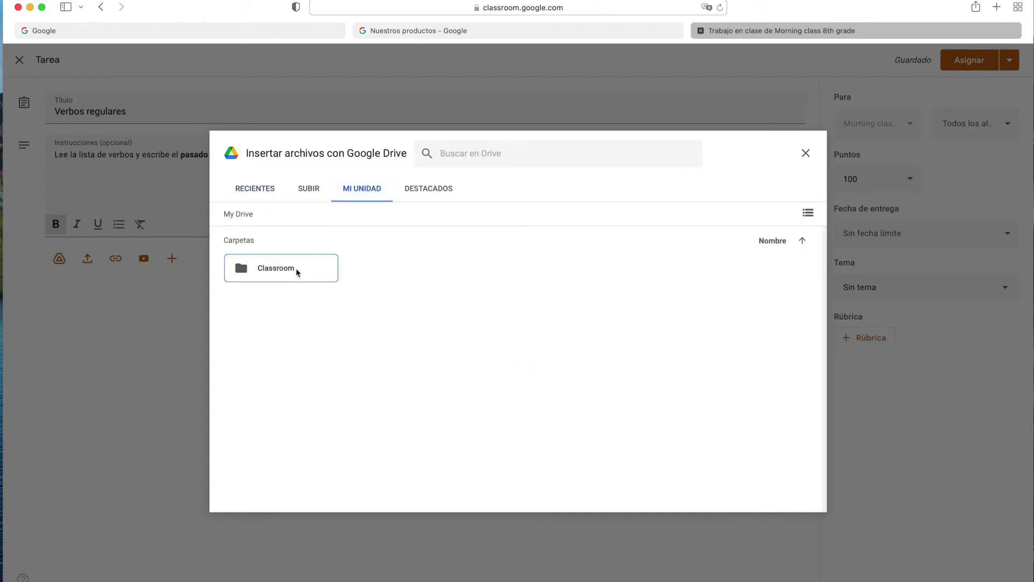
pyautogui.doubleClick(294, 276)
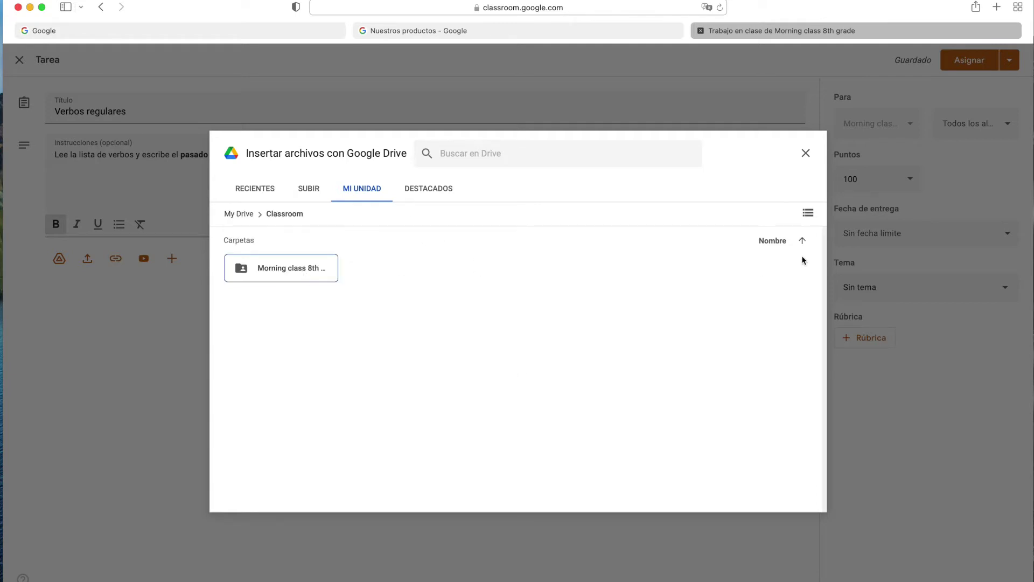
pyautogui.click(431, 195)
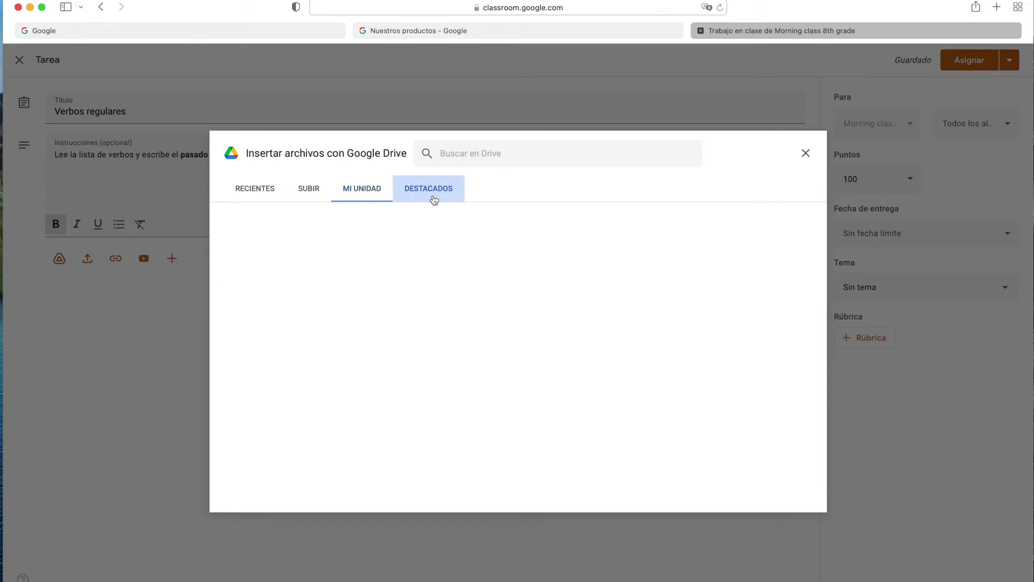
pyautogui.click(295, 195)
pyautogui.press('Escape')
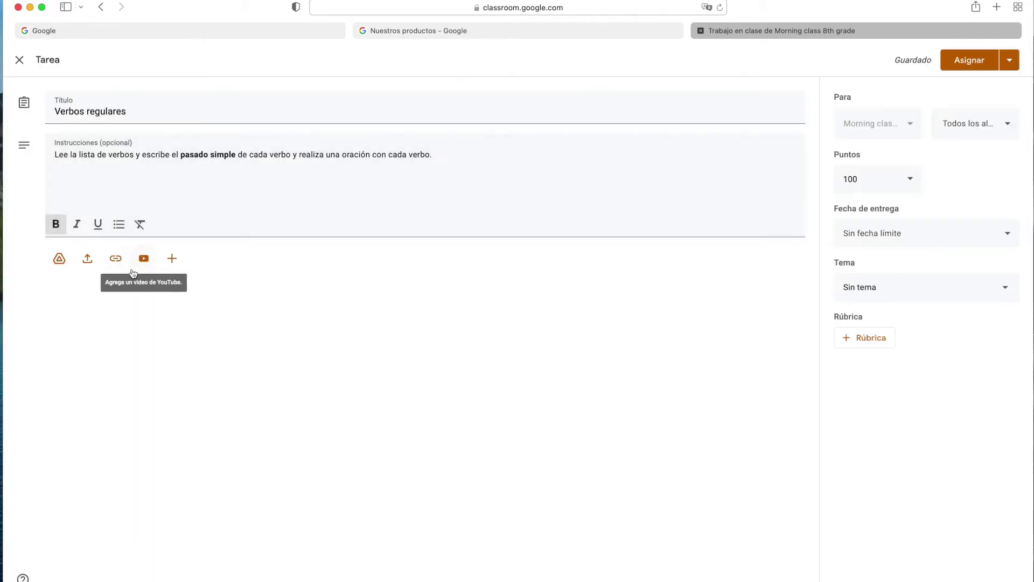
# Upload Self-Study ideas .docx from the computer and attach it to the assignment.
pyautogui.click(116, 260)
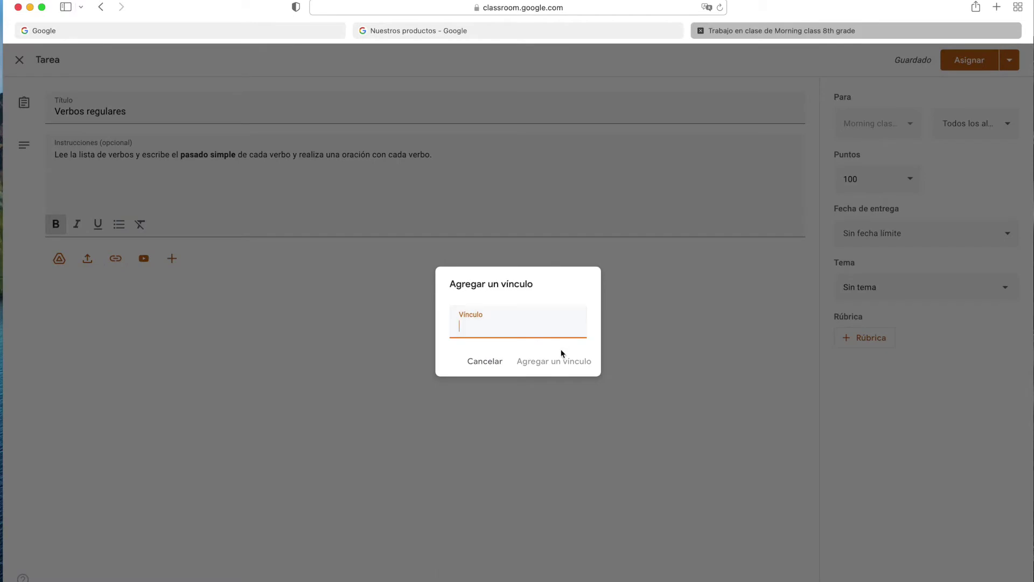
pyautogui.click(81, 266)
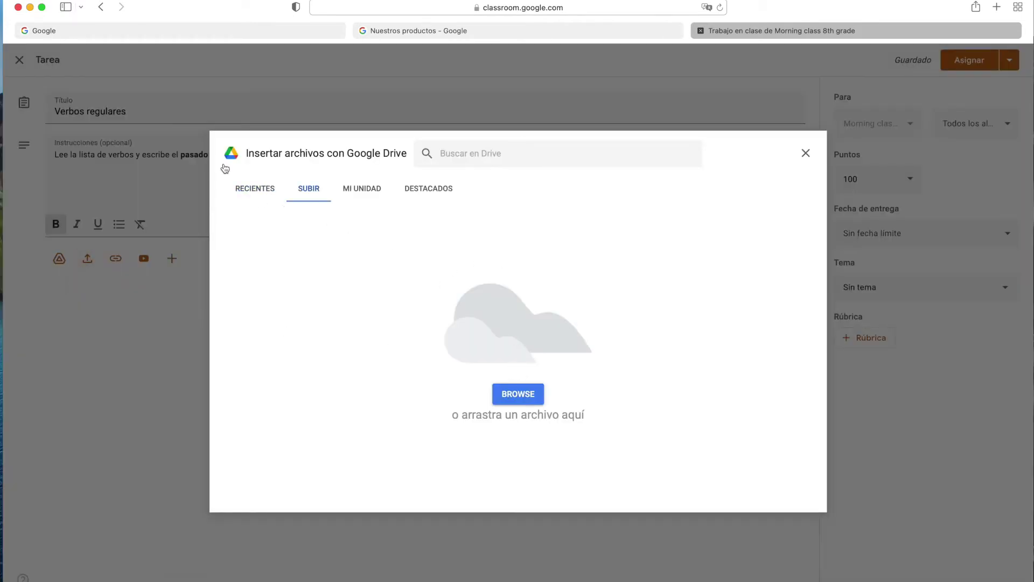
pyautogui.click(510, 392)
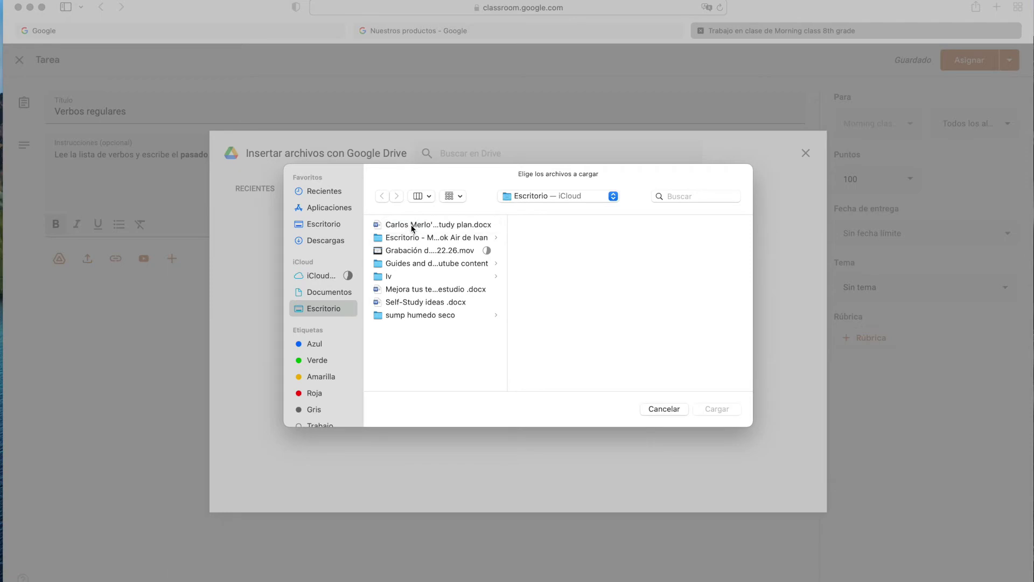
pyautogui.click(422, 302)
pyautogui.click(727, 410)
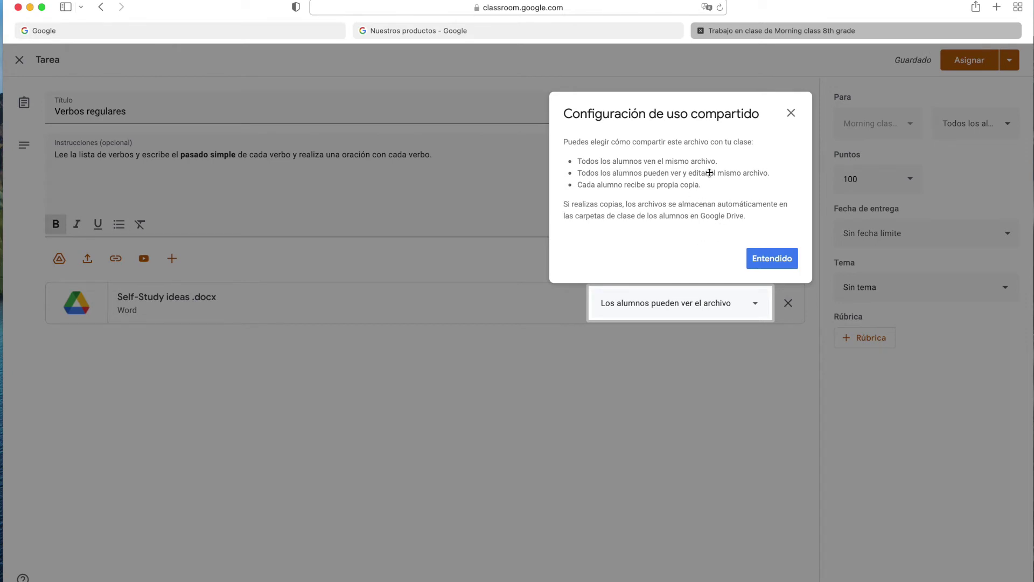
# Dismiss the sharing note and set the attachment to 'Hacer una copia para cada alumno'.
pyautogui.click(750, 314)
pyautogui.click(763, 259)
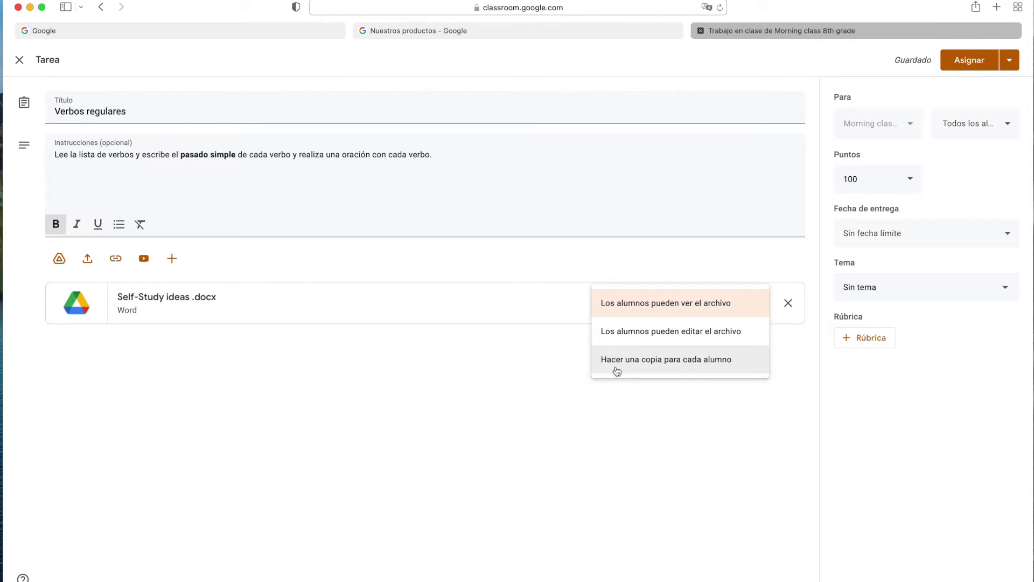
pyautogui.click(668, 359)
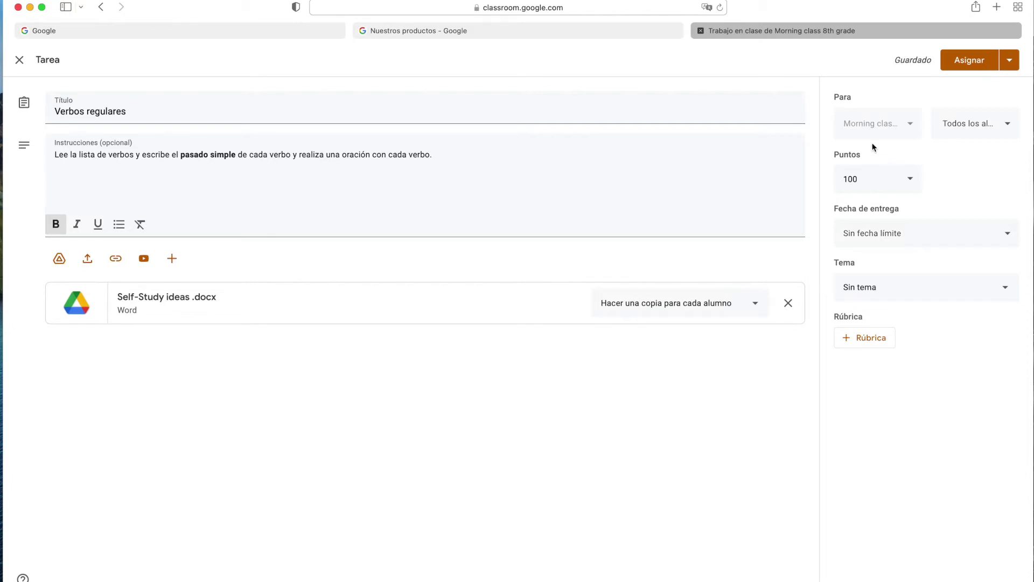
# Keep all students, 100 points and no due date, and start a new topic named Verbos.
pyautogui.click(977, 137)
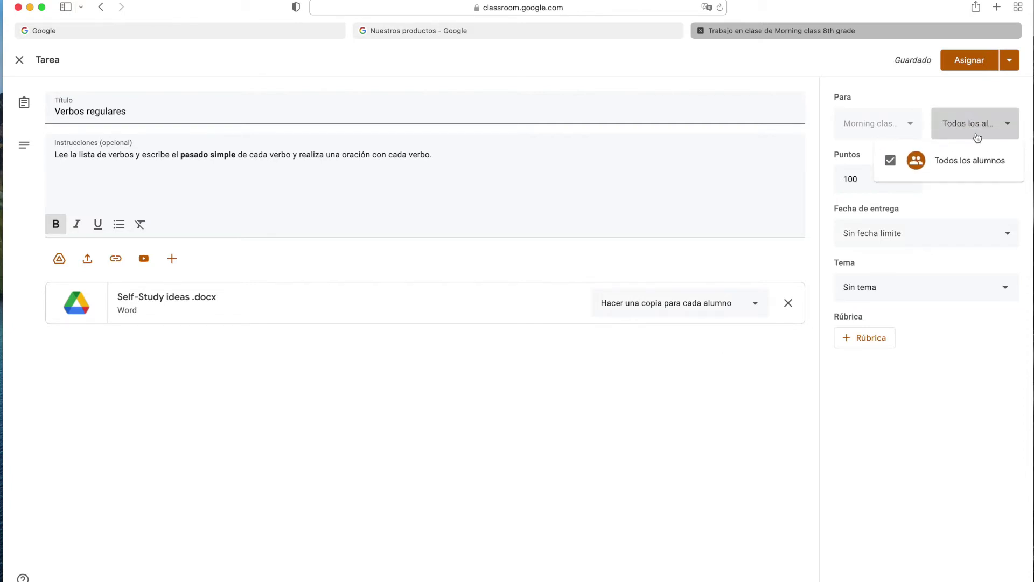
pyautogui.click(948, 199)
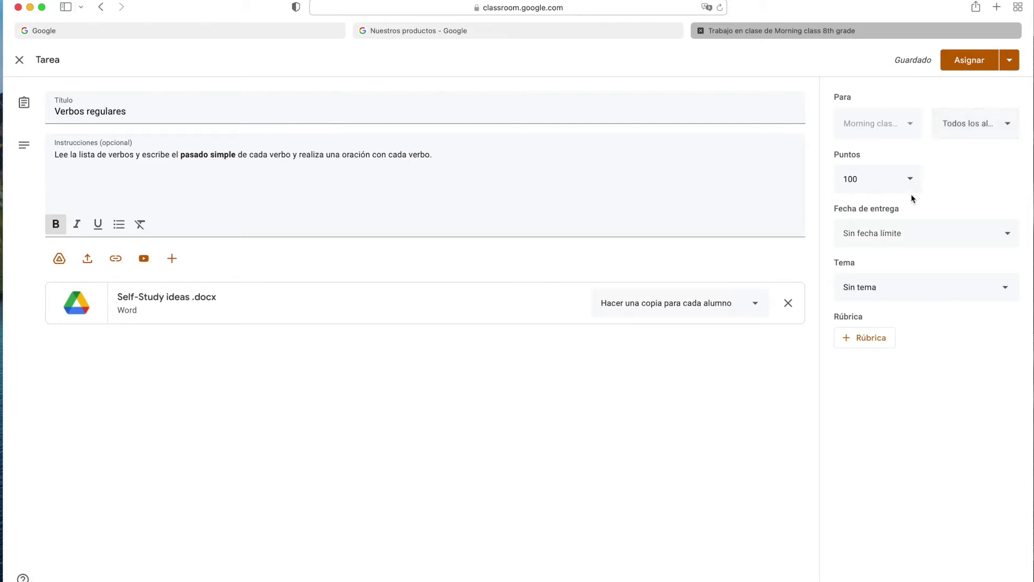
pyautogui.click(856, 179)
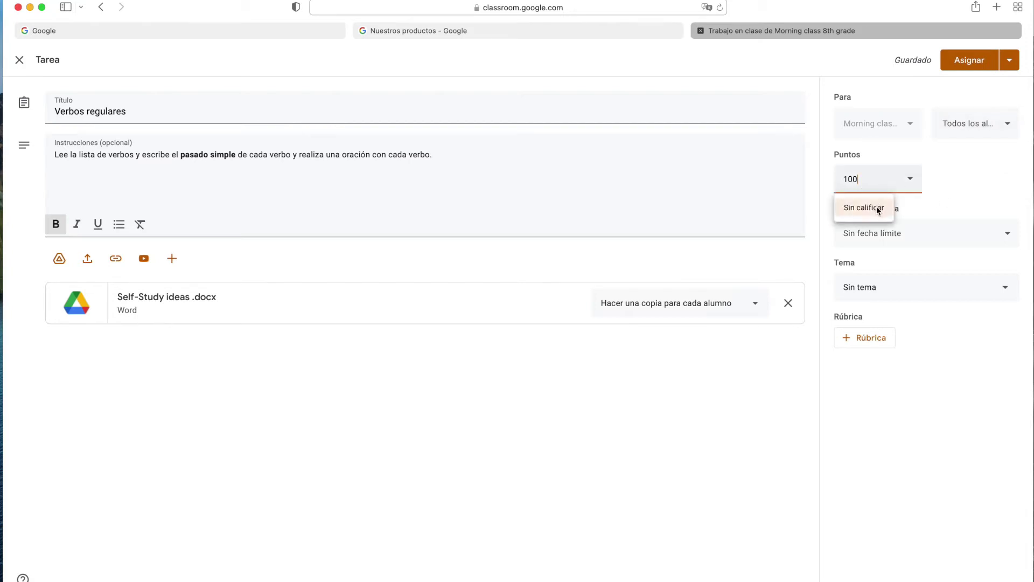
pyautogui.click(959, 233)
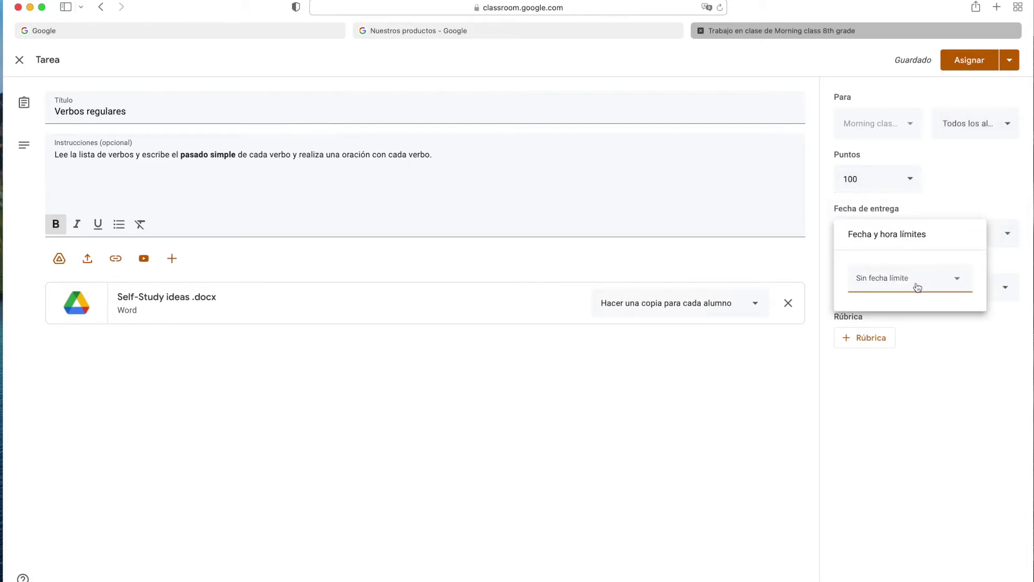
pyautogui.click(964, 288)
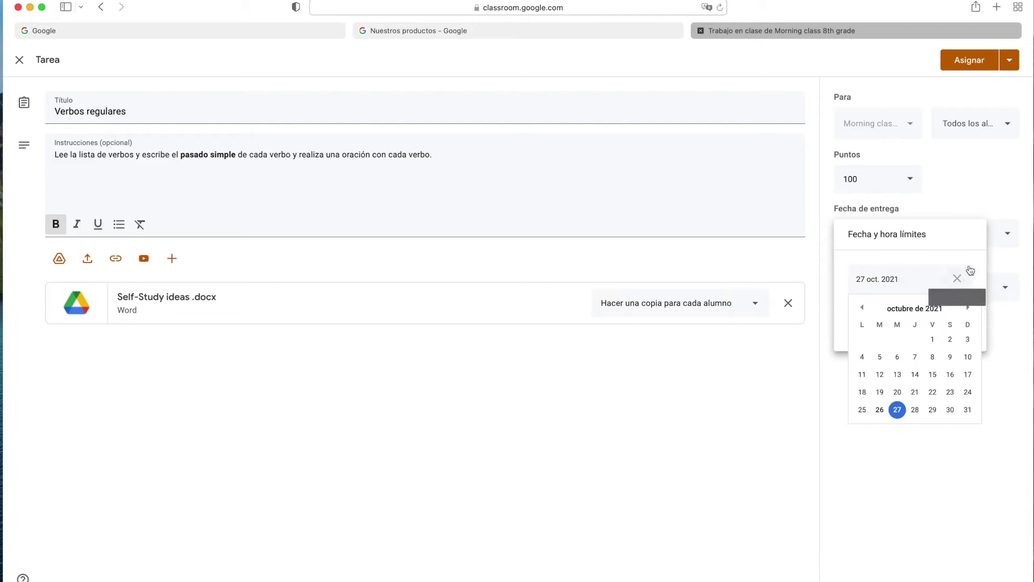
pyautogui.click(968, 276)
pyautogui.click(991, 272)
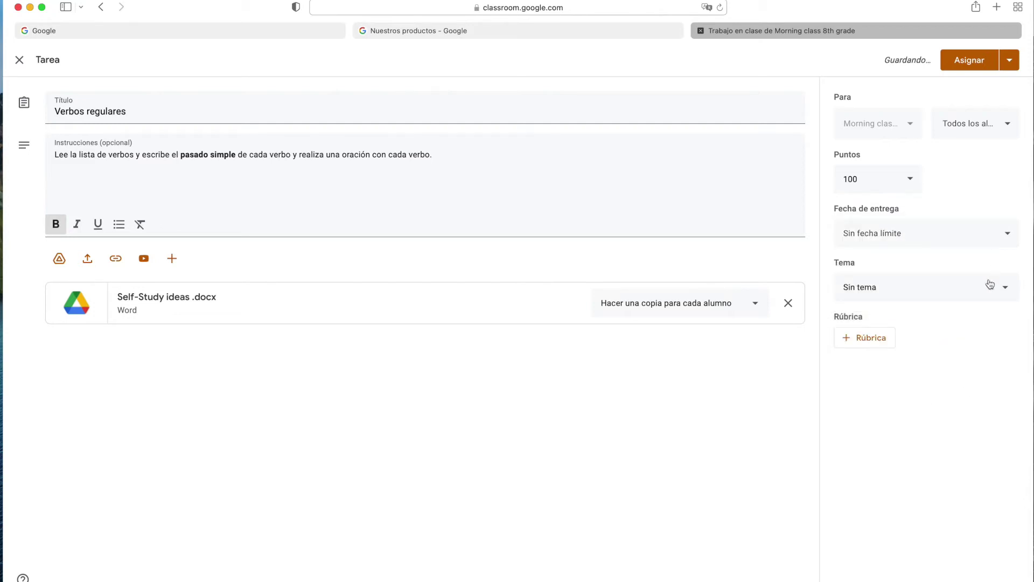
pyautogui.click(884, 292)
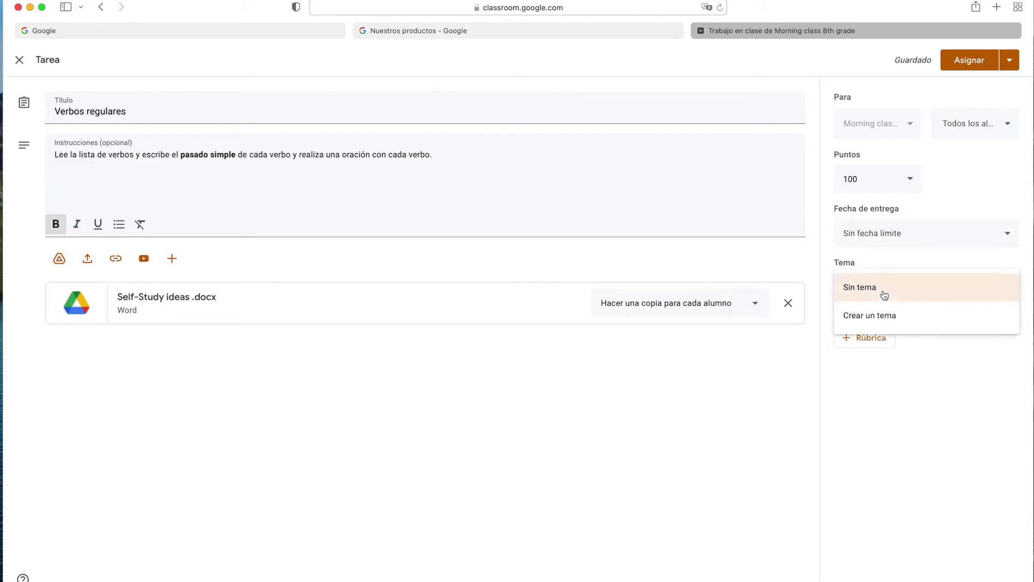
pyautogui.click(877, 323)
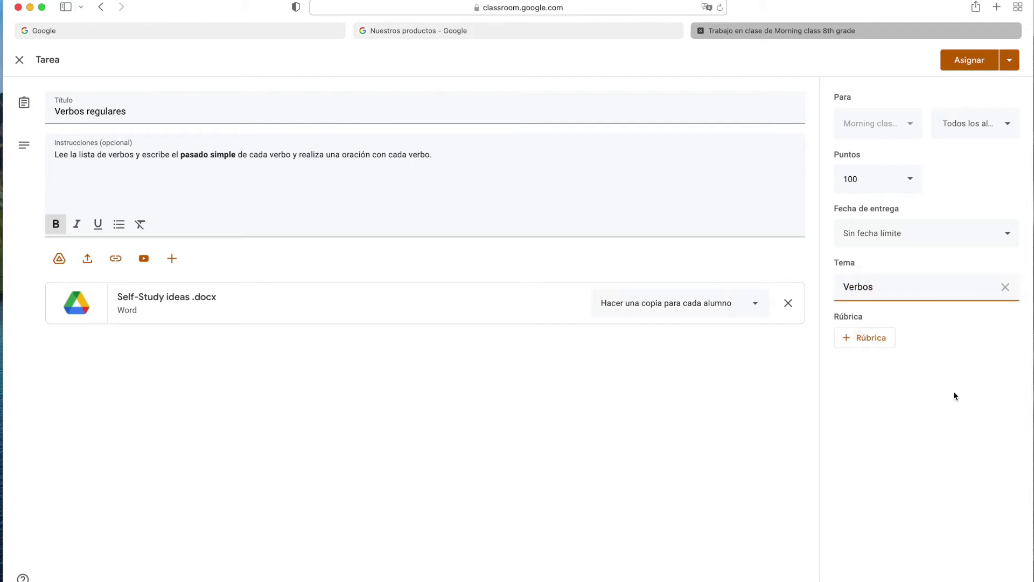
pyautogui.click(874, 337)
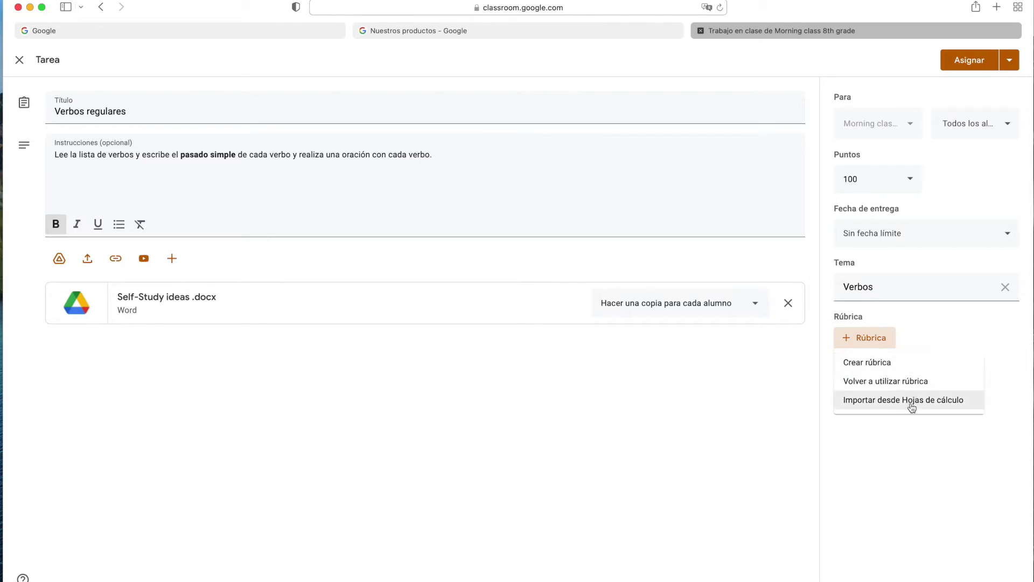
pyautogui.click(884, 362)
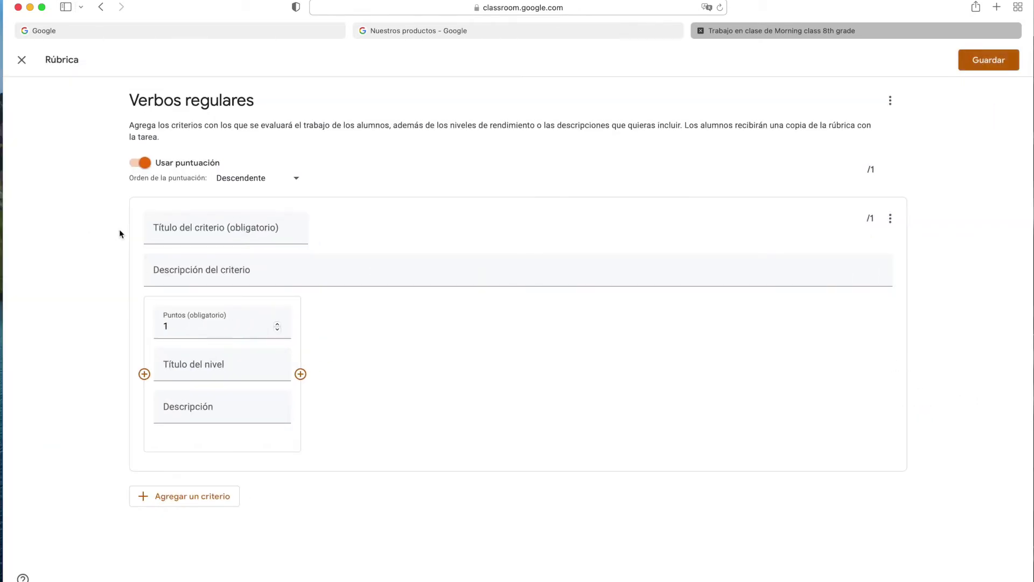
pyautogui.click(238, 228)
pyautogui.click(237, 268)
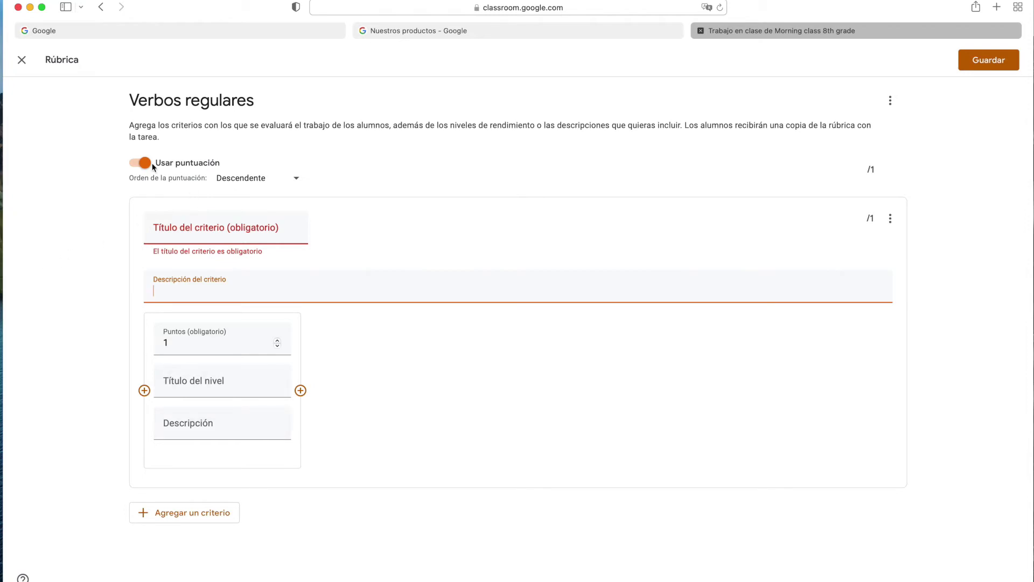
pyautogui.click(22, 59)
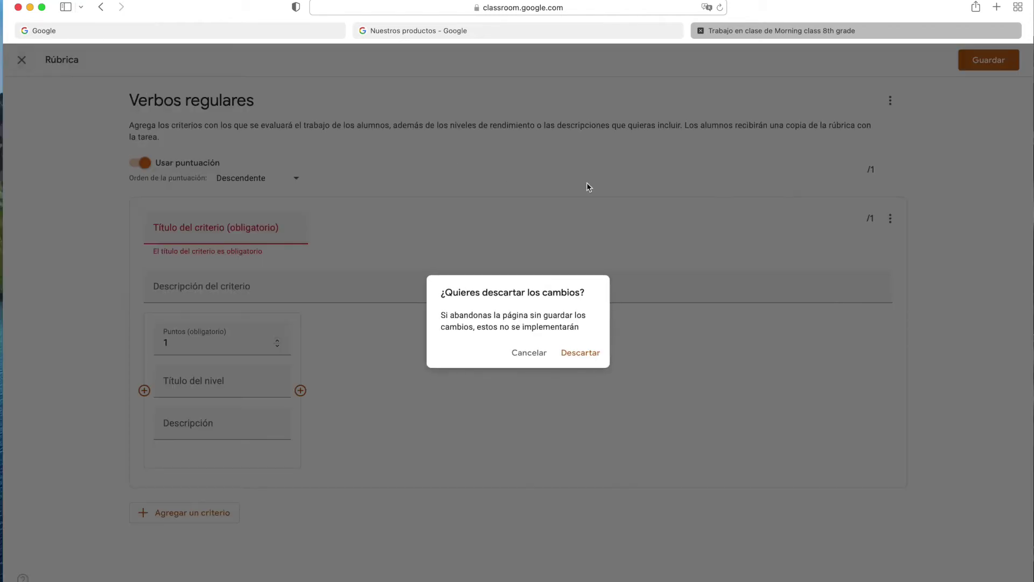
pyautogui.click(589, 364)
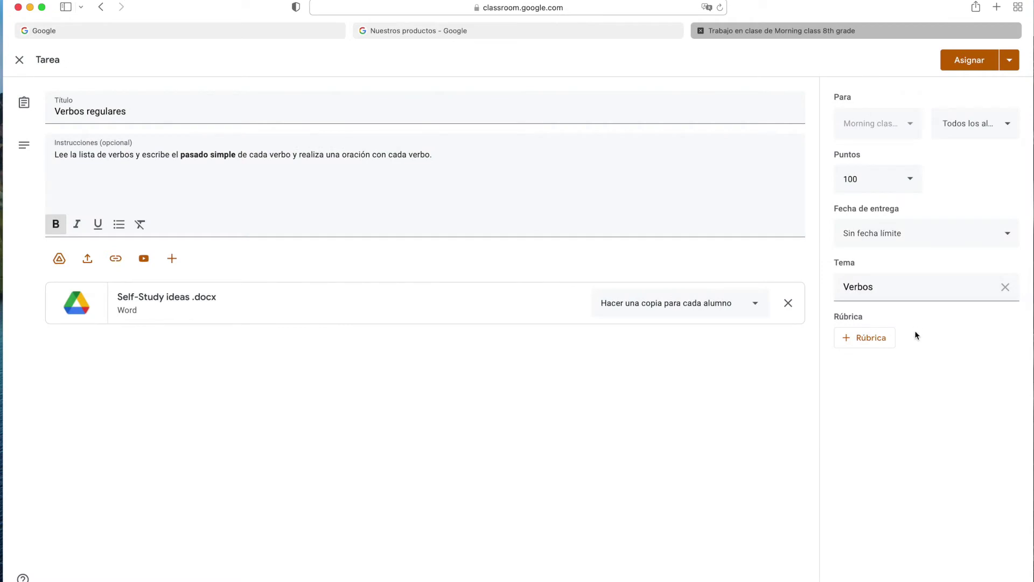
# Publish Verbos regulares, glance at the Verbos topic menu, and open the class's Google Calendar.
pyautogui.click(974, 67)
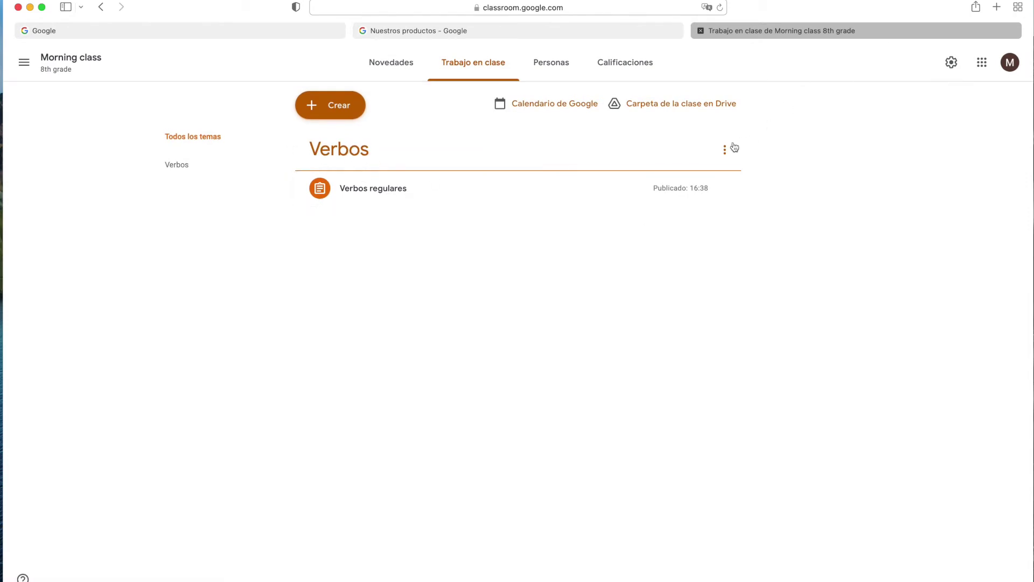
pyautogui.click(725, 150)
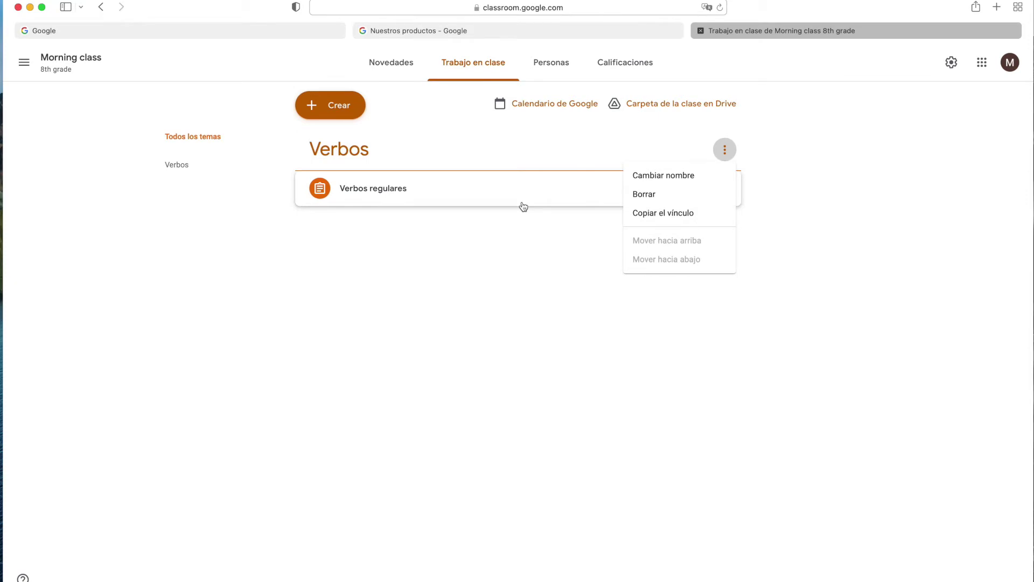
pyautogui.click(544, 108)
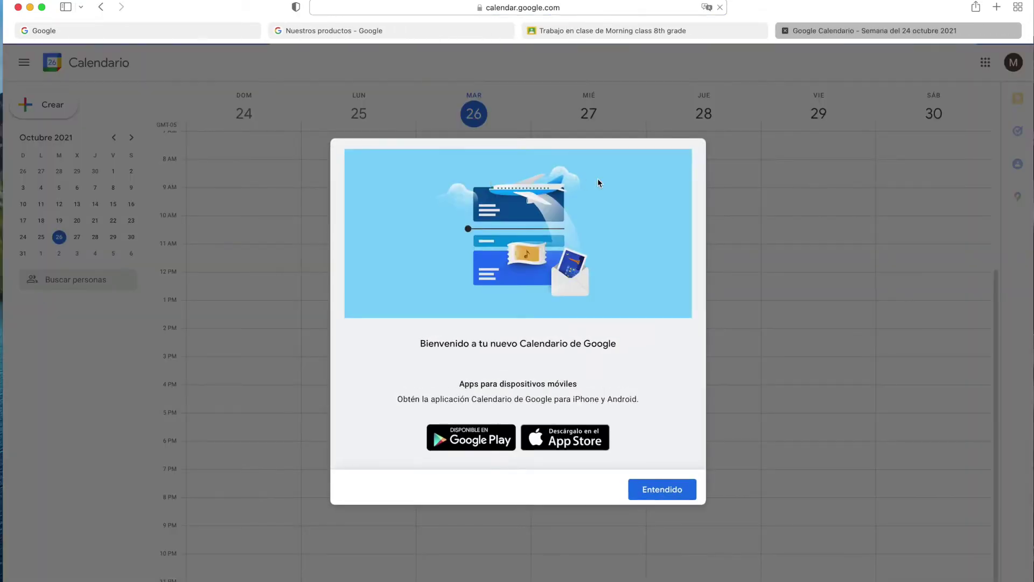
# Dismiss the Calendar welcome and close its tab to return to Trabajo en clase.
pyautogui.click(674, 490)
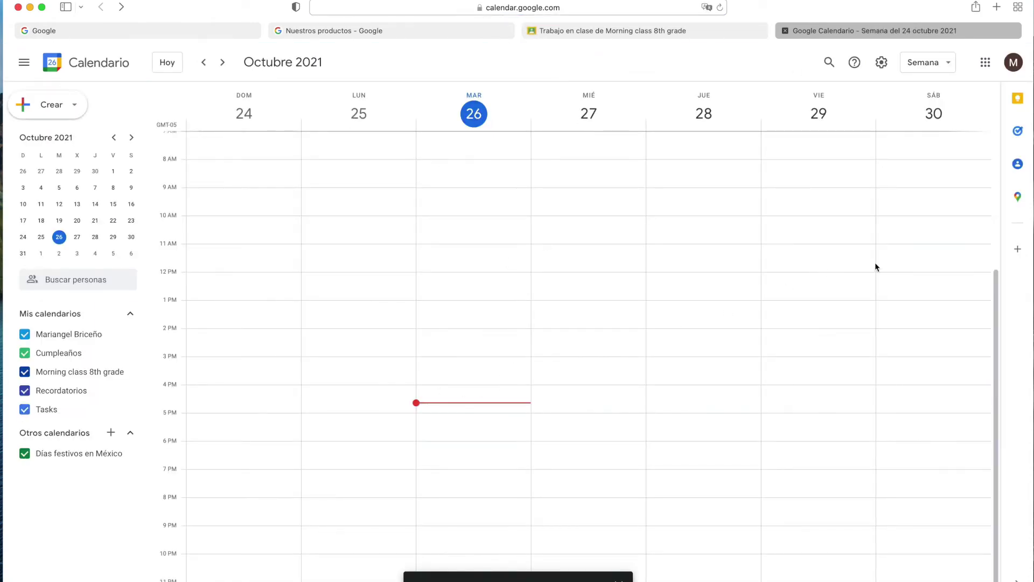
pyautogui.click(785, 30)
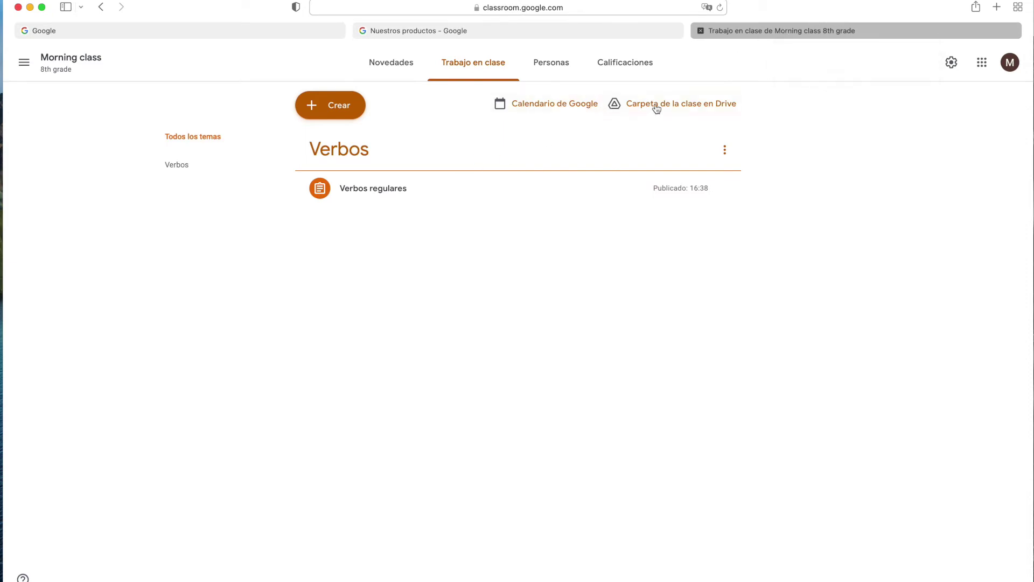
# Move Self-Study ideas .docx into the Verbos regulares Drive folder, then accept the Gmail class invitation.
pyautogui.click(679, 105)
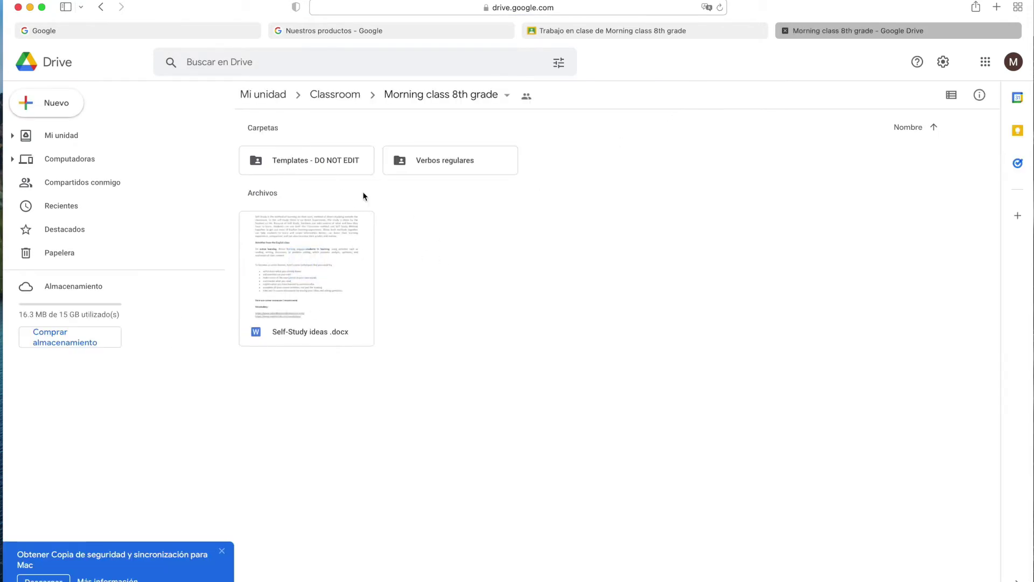
pyautogui.doubleClick(458, 166)
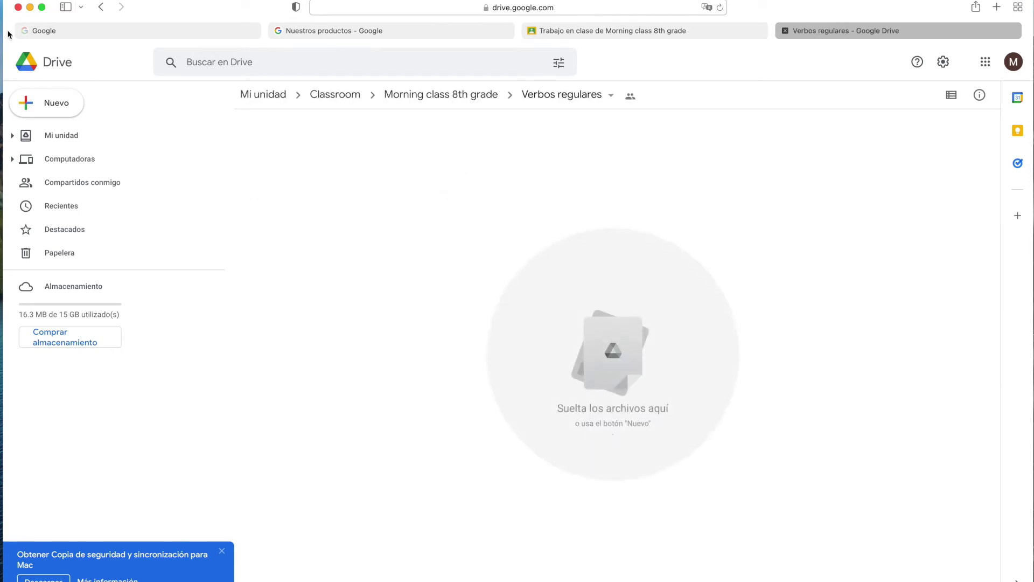
pyautogui.click(101, 7)
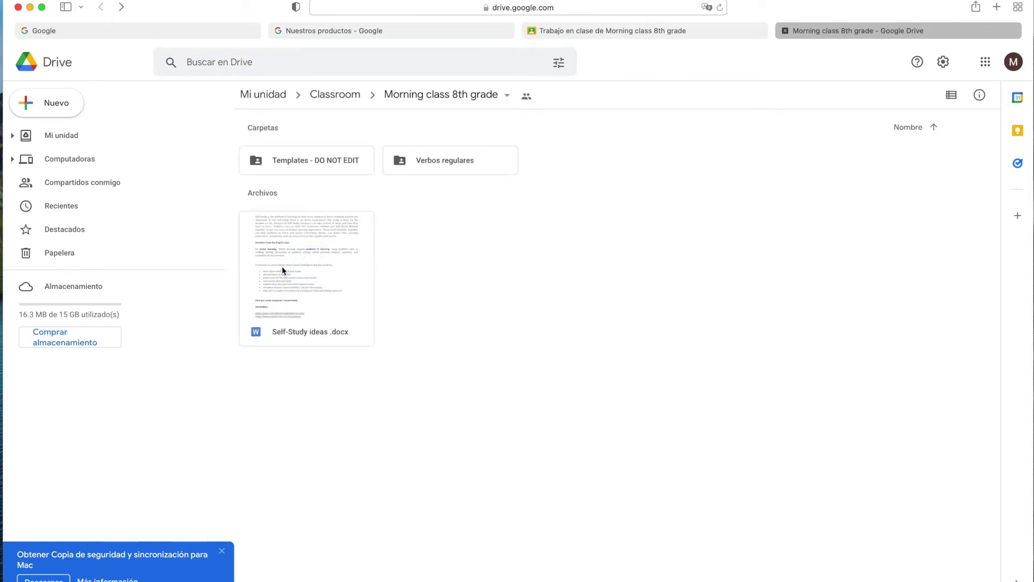
pyautogui.click(282, 266)
pyautogui.moveTo(287, 251); pyautogui.dragTo(413, 160)
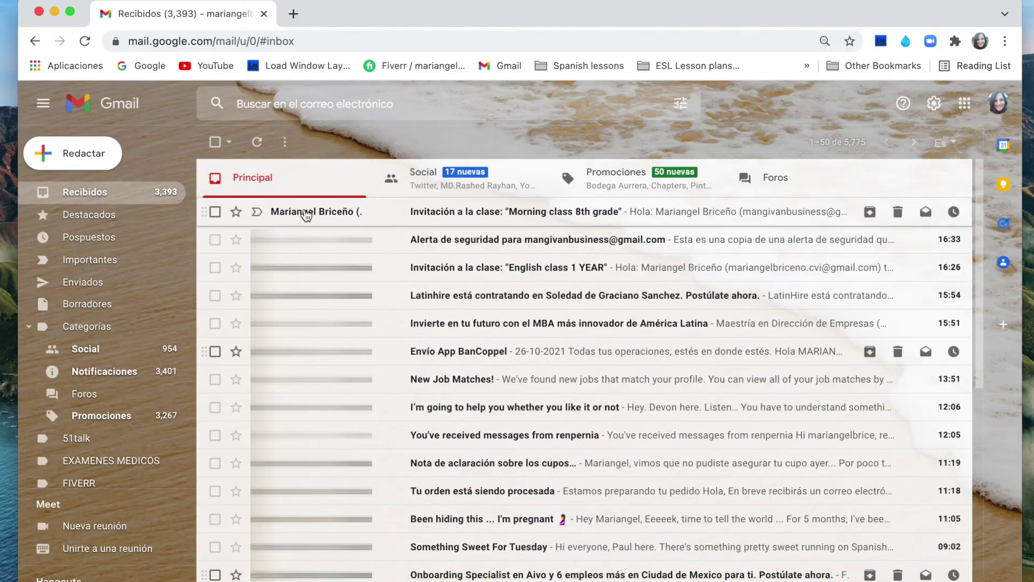
pyautogui.click(311, 217)
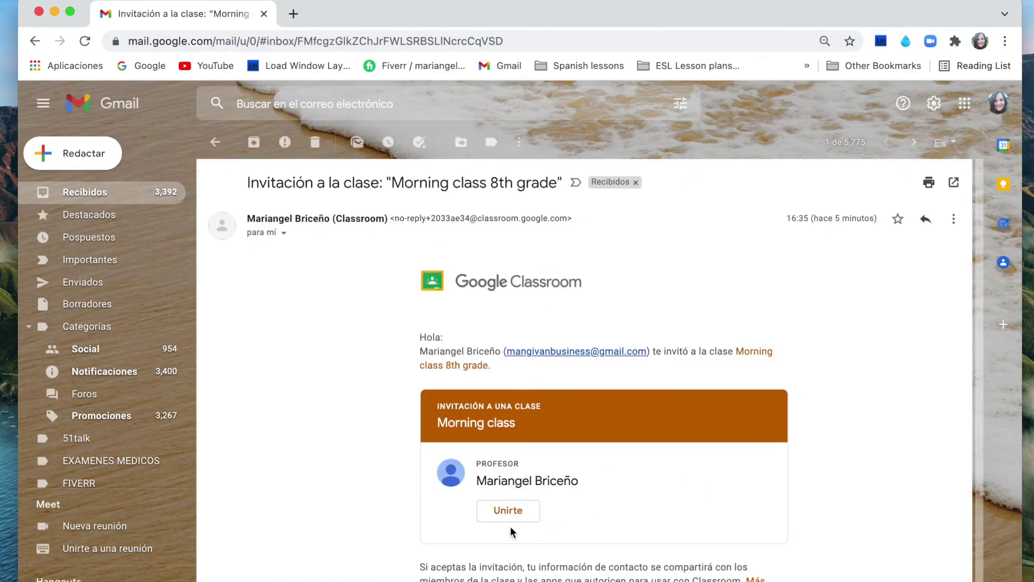
pyautogui.click(519, 511)
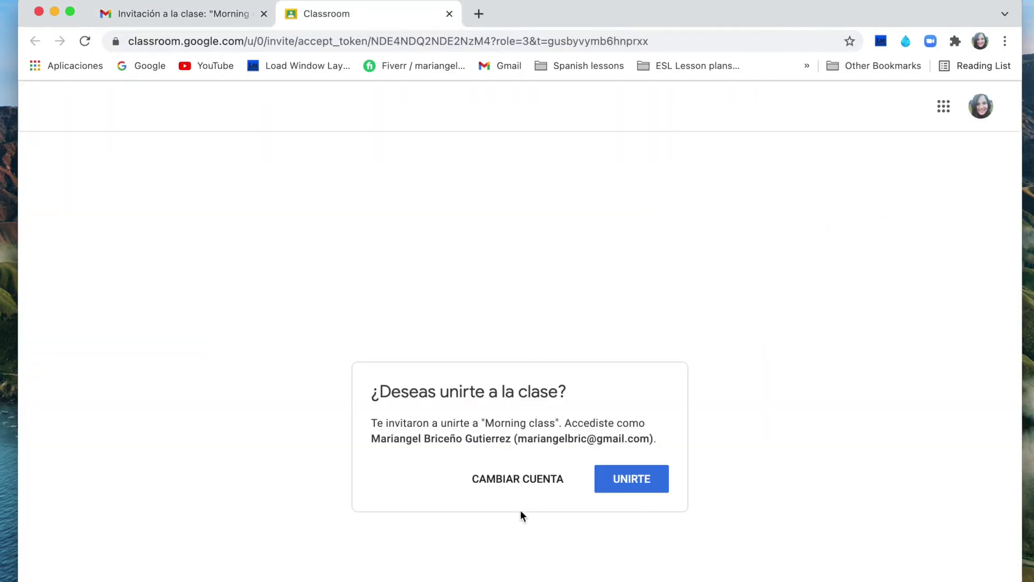
# Confirm joining Morning class as the student and dismiss the posting tip.
pyautogui.click(664, 485)
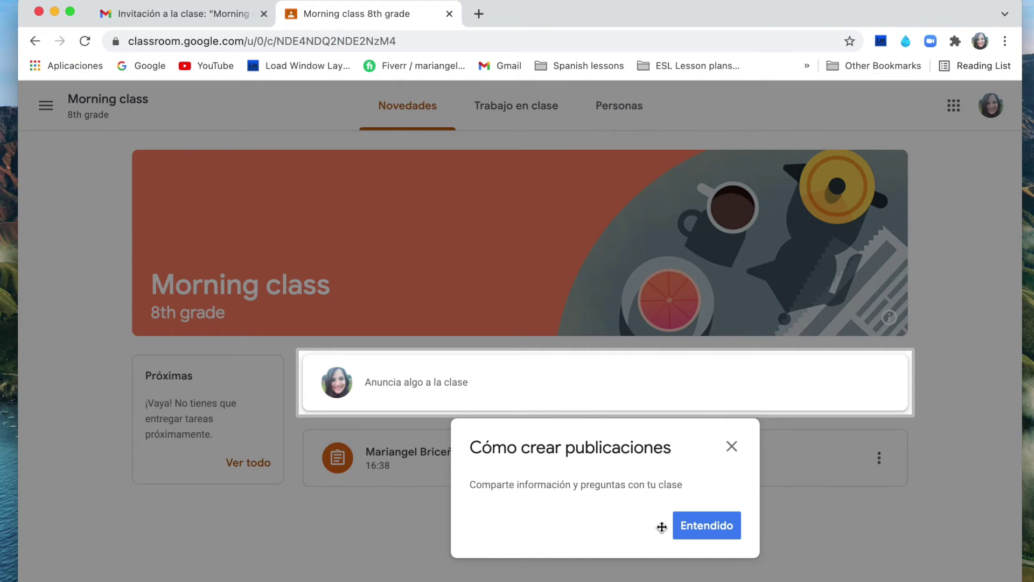
pyautogui.click(702, 533)
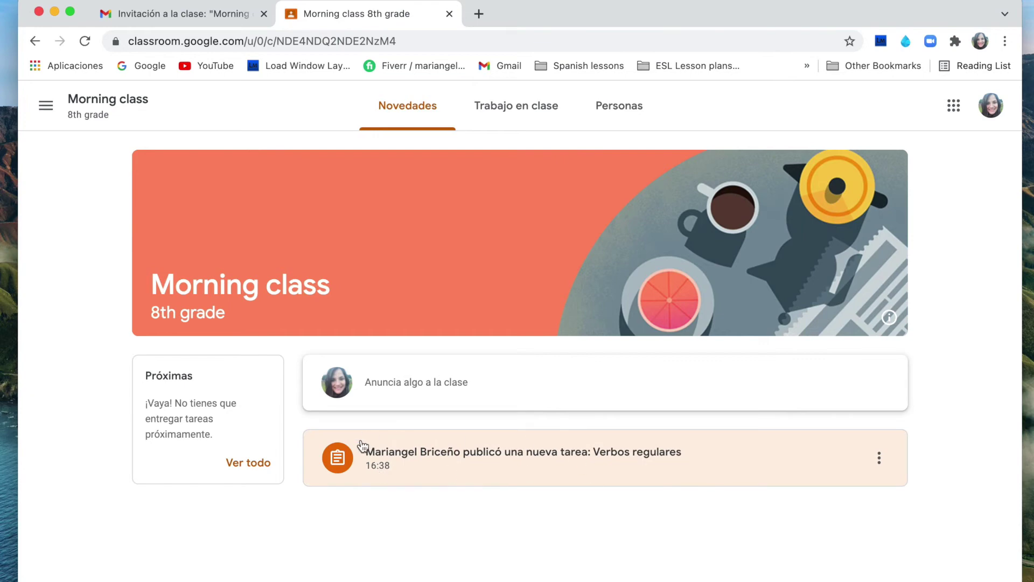
# Open the Verbos regulares assignment from the stream and dismiss the hand-in tip.
pyautogui.click(597, 466)
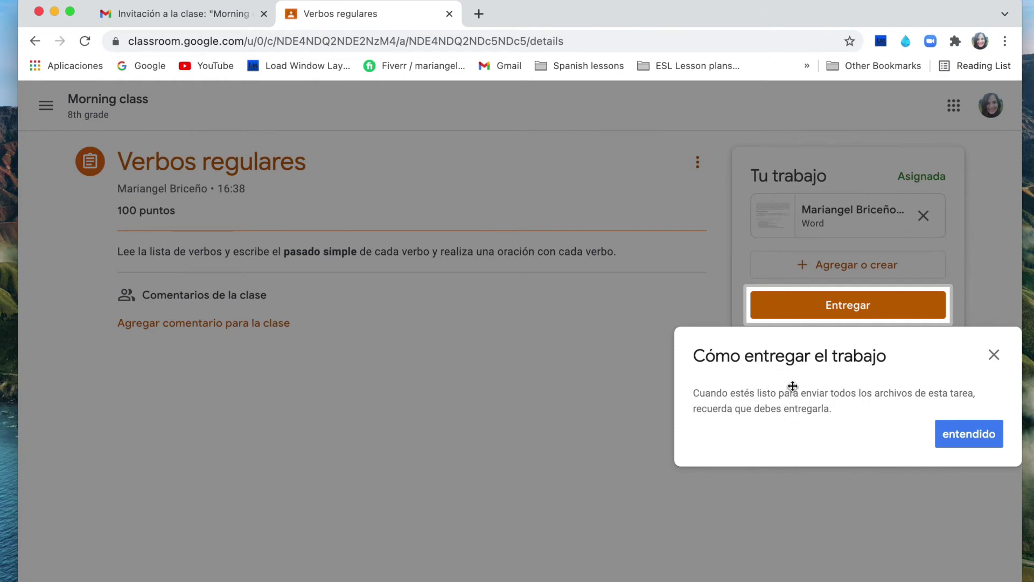
pyautogui.click(979, 435)
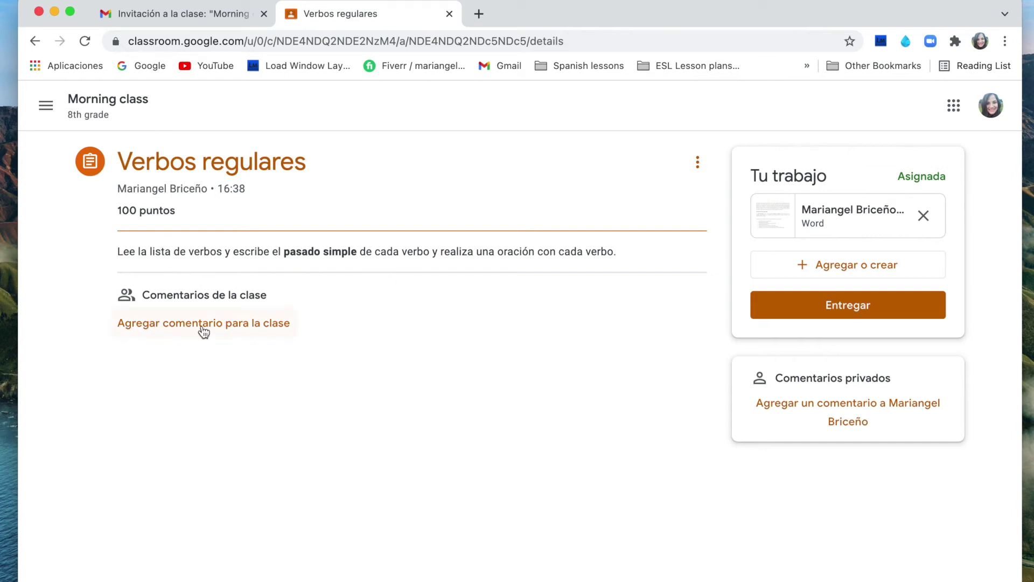
pyautogui.click(822, 210)
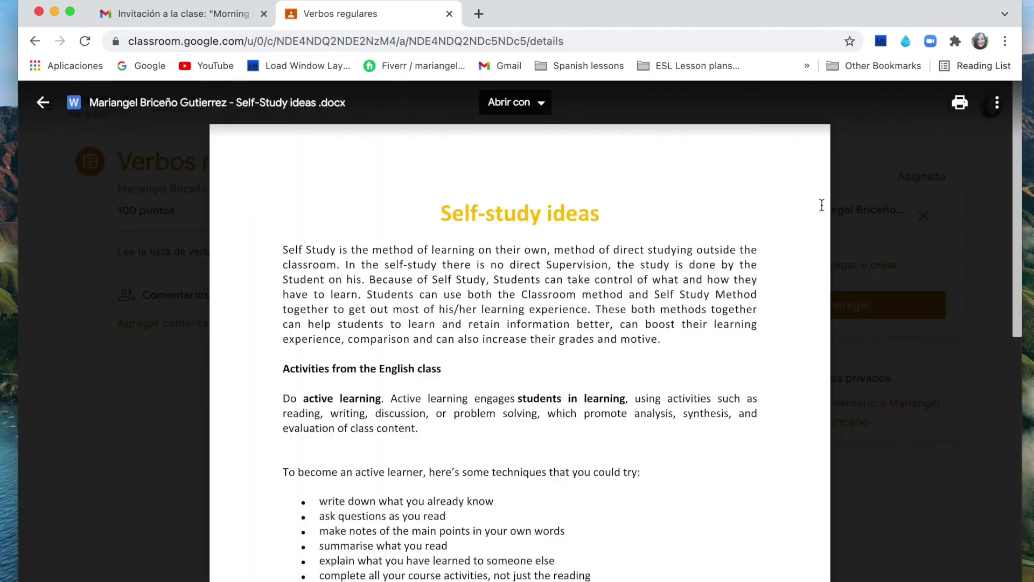
pyautogui.scroll(-15, 939, 204)
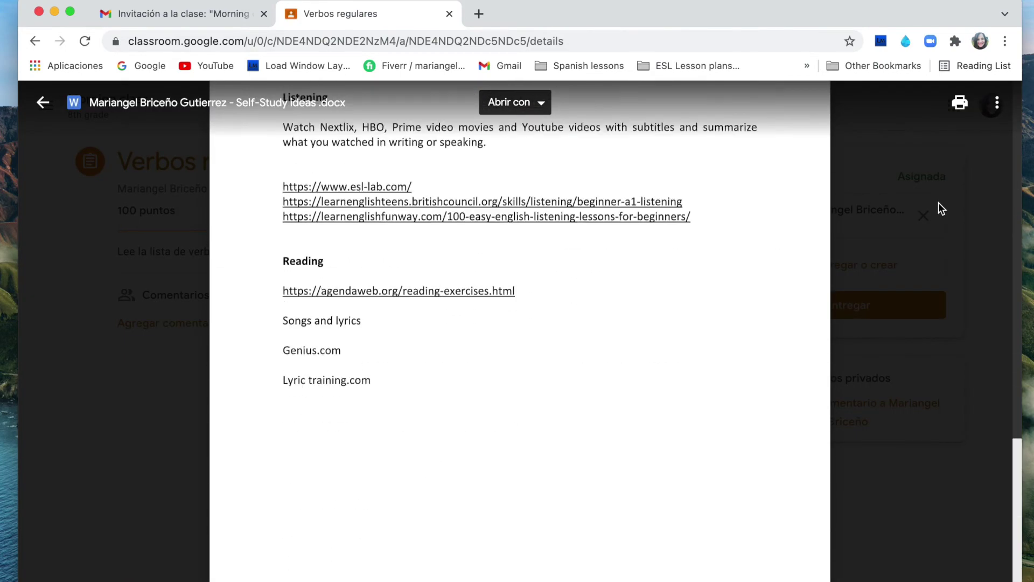
pyautogui.scroll(15, 938, 207)
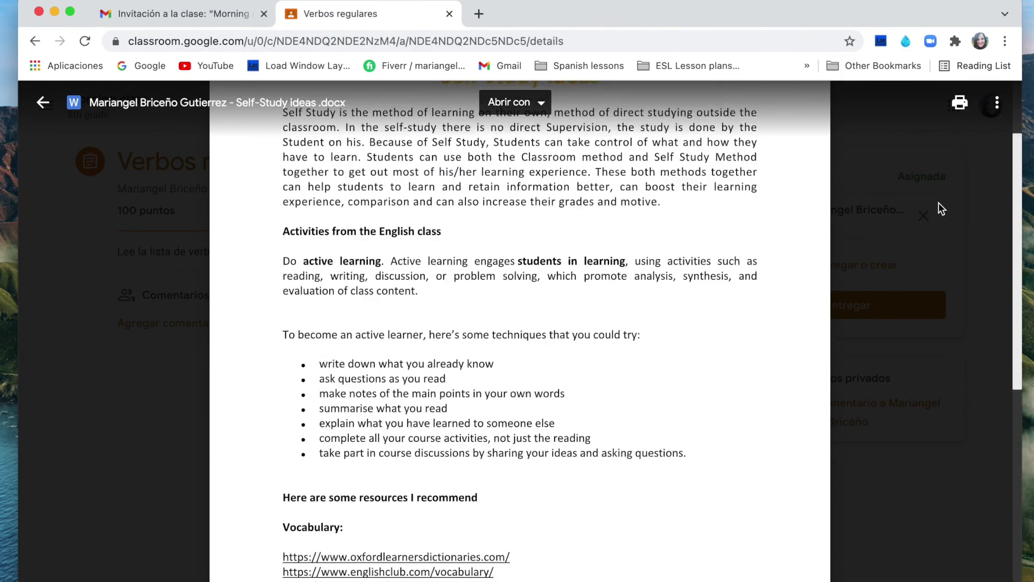
pyautogui.click(43, 102)
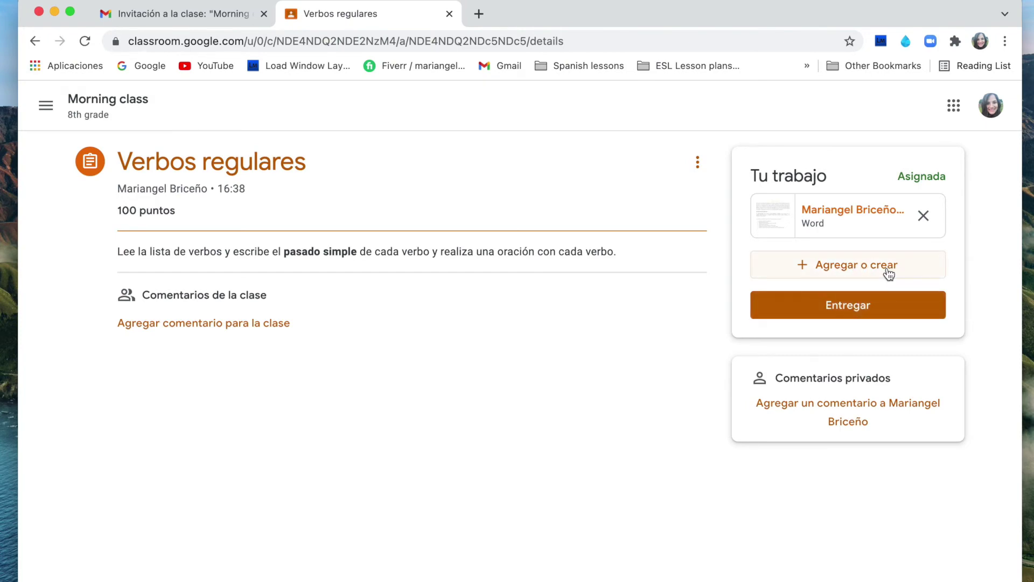
# Hand in the Verbos regulares work with Self-Study ideas .docx and confirm.
pyautogui.click(888, 315)
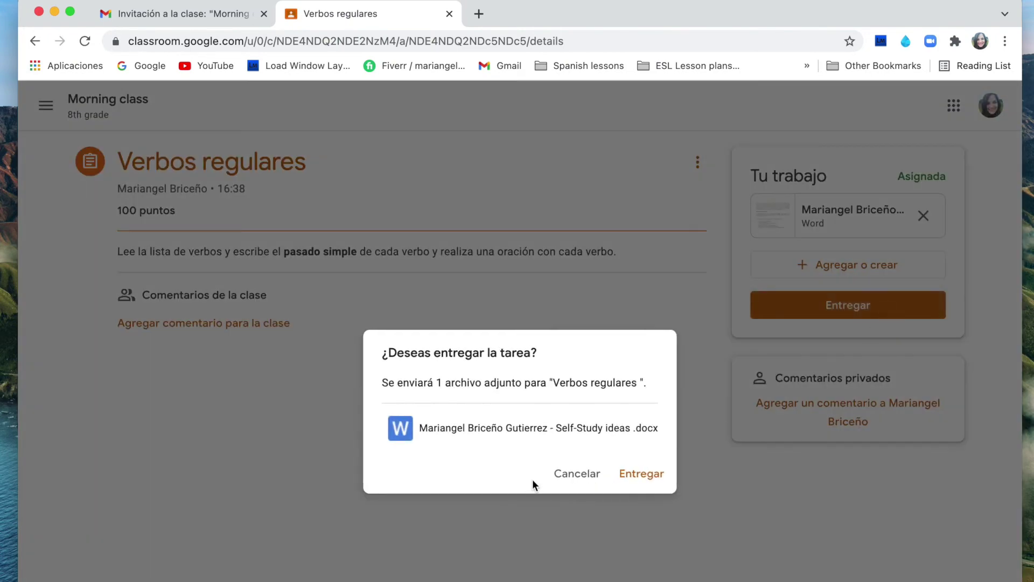
pyautogui.click(649, 476)
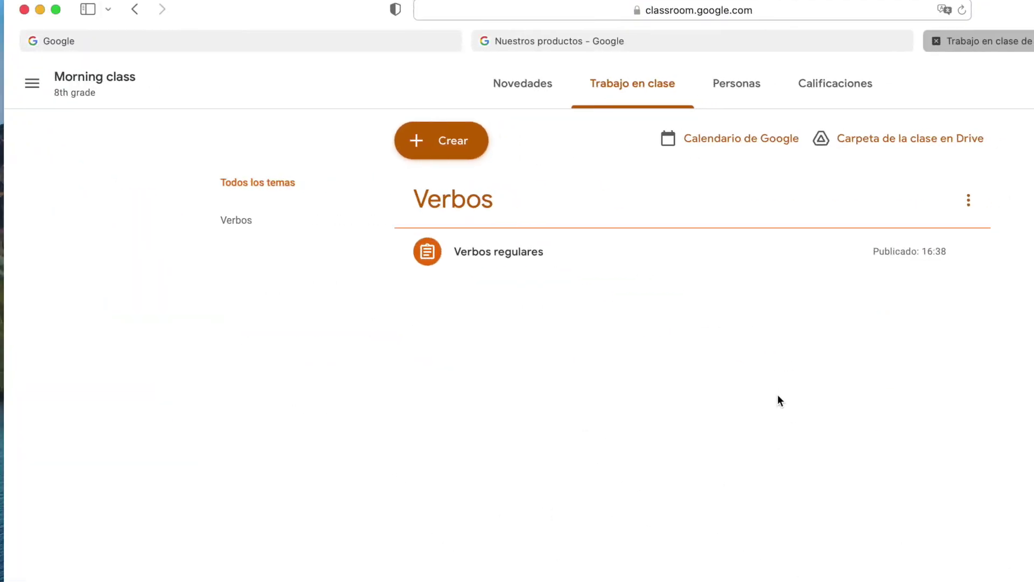
# In Calificaciones, open the student's overview and view details of the handed-in Verbos regulares work.
pyautogui.click(834, 82)
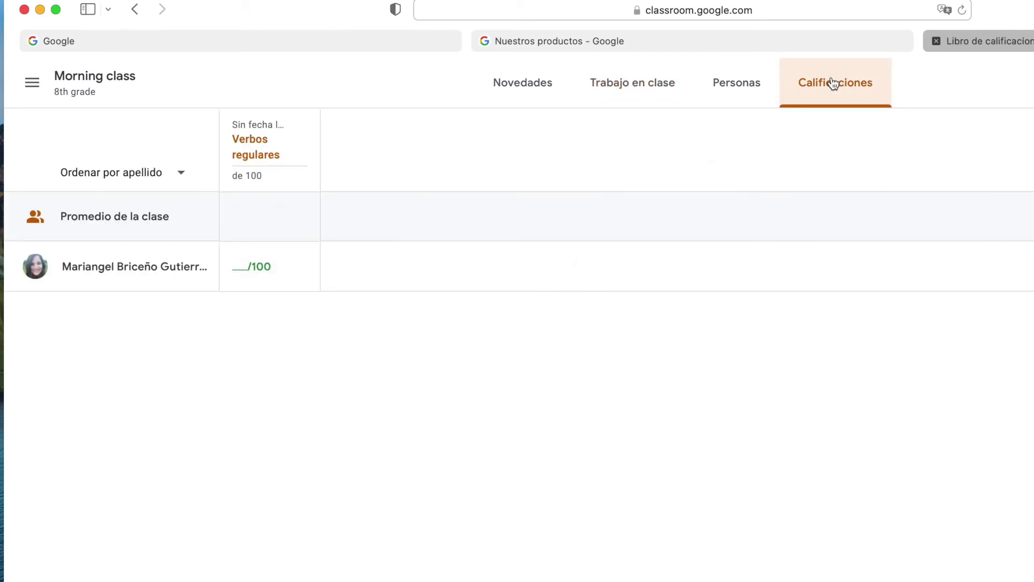
pyautogui.moveTo(237, 272)
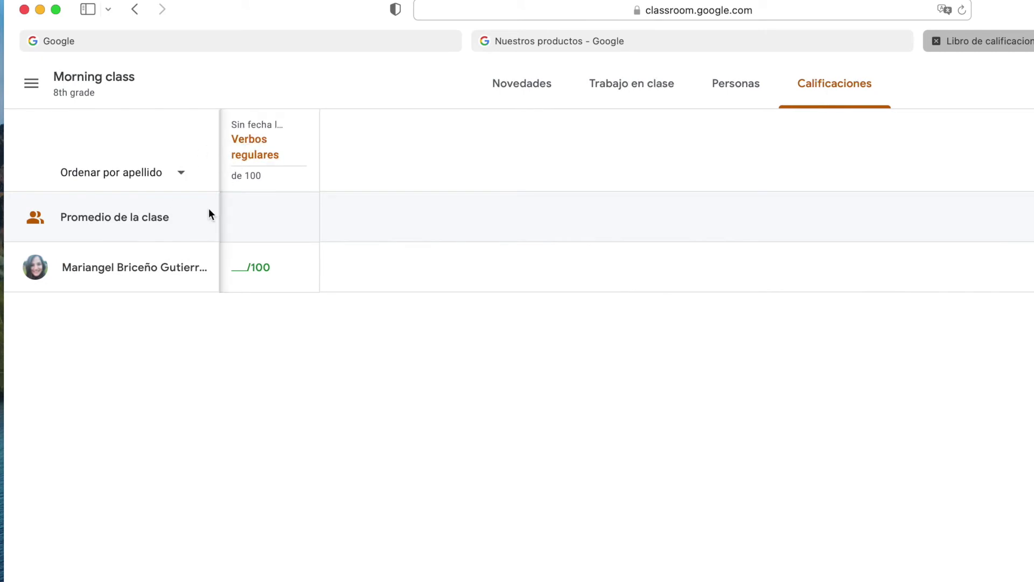
pyautogui.click(144, 276)
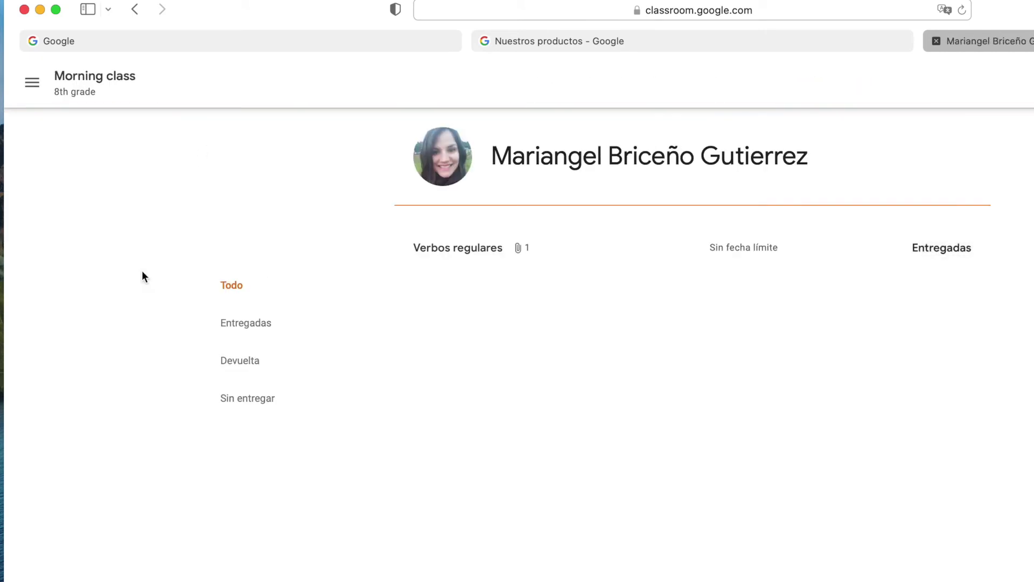
pyautogui.click(481, 260)
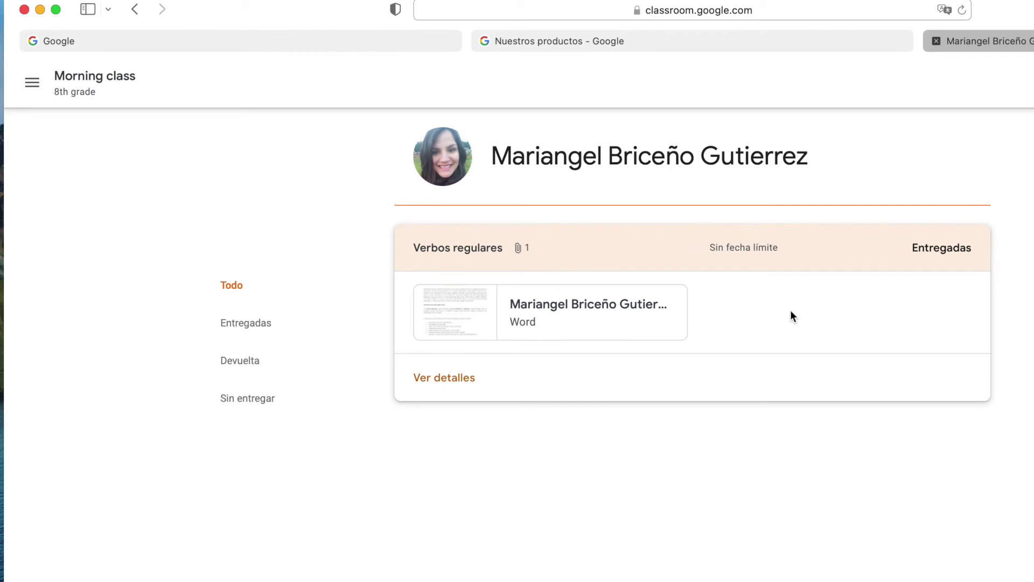
pyautogui.click(458, 378)
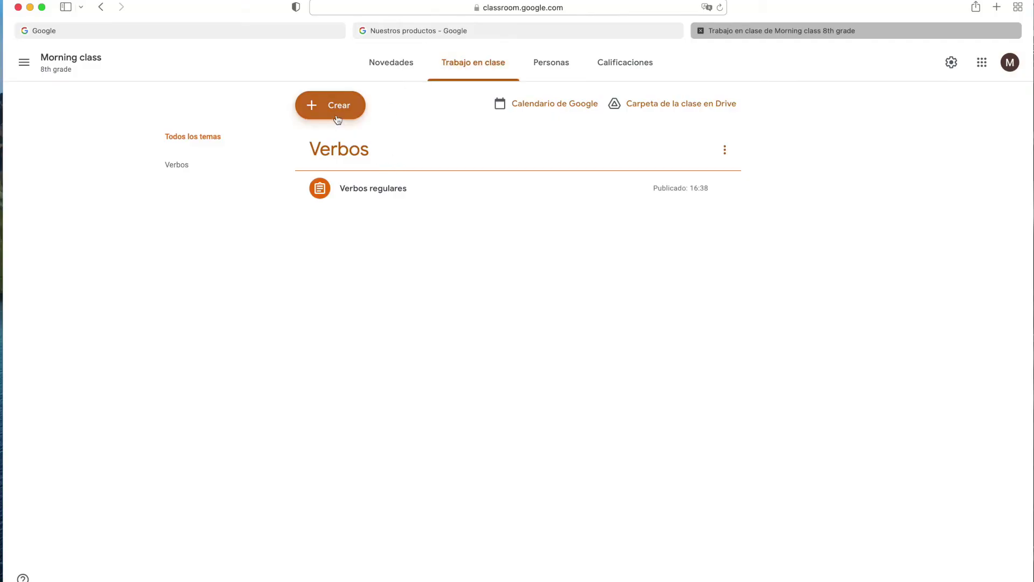
# Start a 'Tarea con cuestionario' from Crear and open its attached Blank Quiz in Google Forms.
pyautogui.click(335, 105)
pyautogui.click(339, 184)
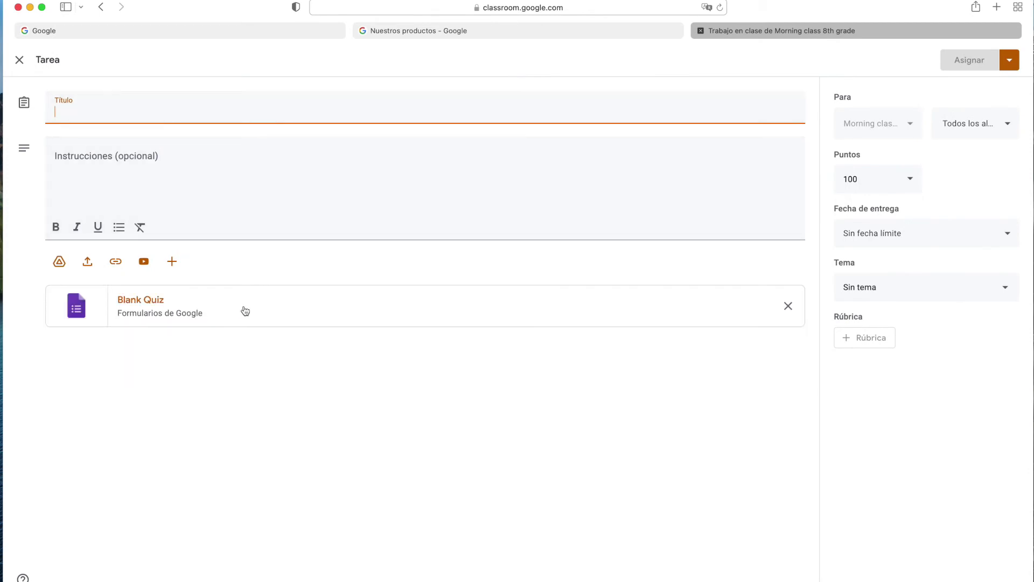
pyautogui.click(143, 300)
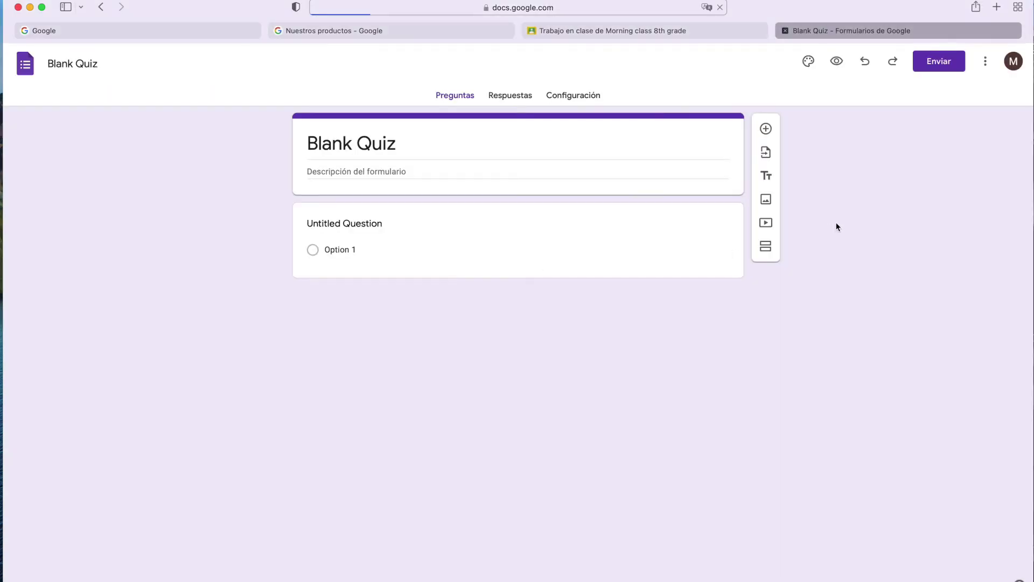
# Add answer options up to Opción 5 on the first question and dismiss the Forms tour.
pyautogui.click(323, 234)
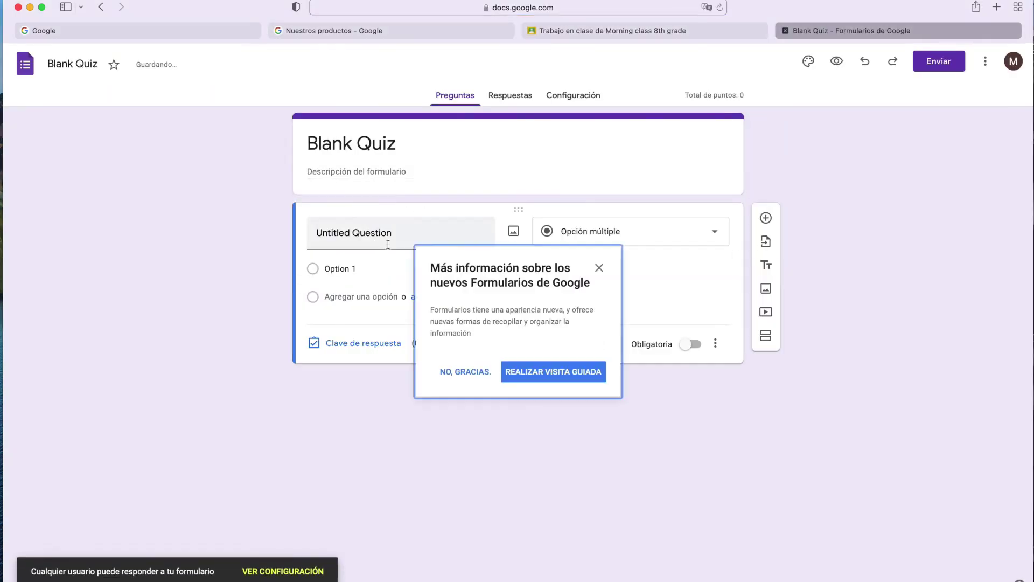
pyautogui.click(344, 235)
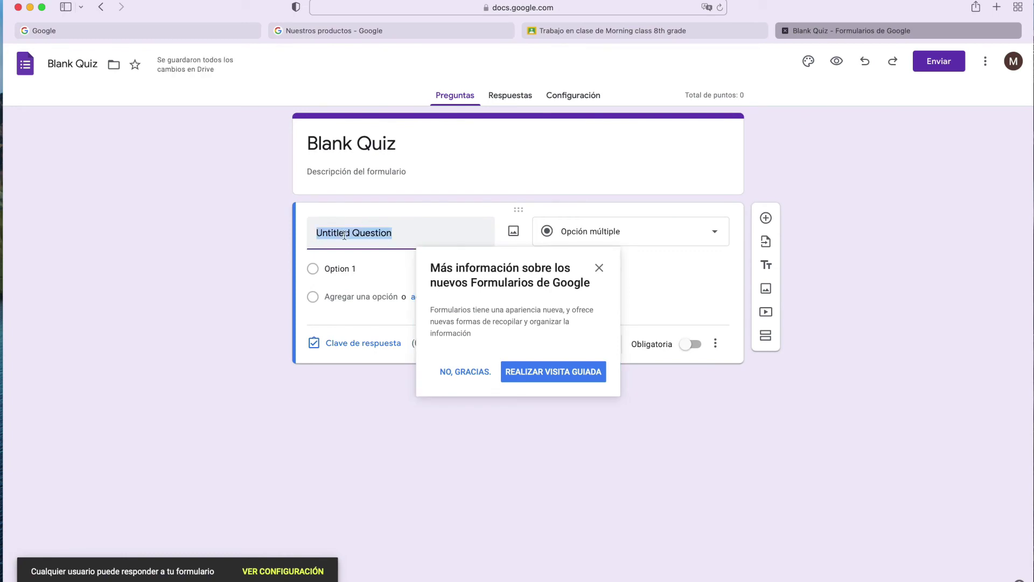
pyautogui.click(377, 297)
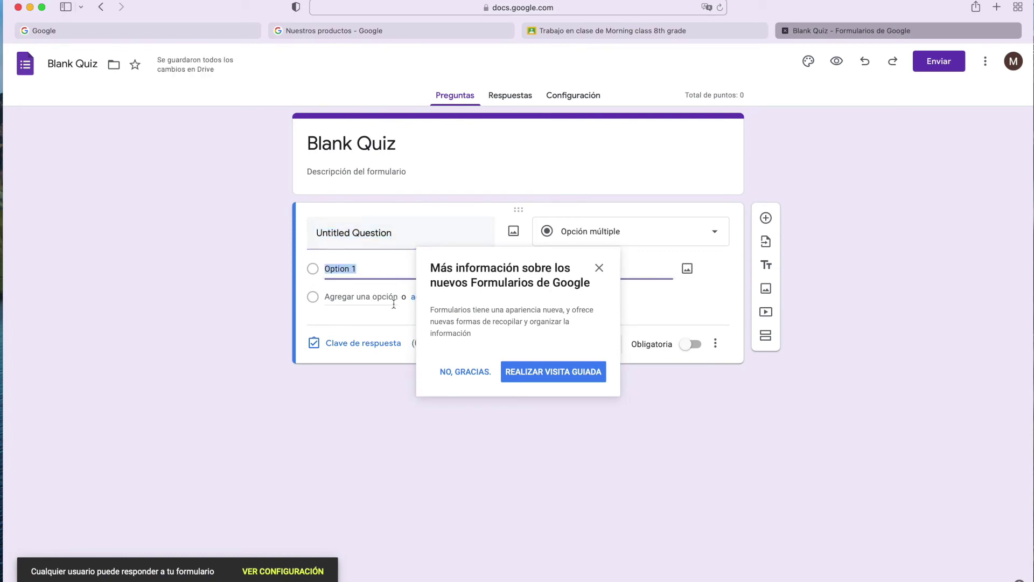
pyautogui.press('Return')
pyautogui.press('Return')
pyautogui.press('Return')
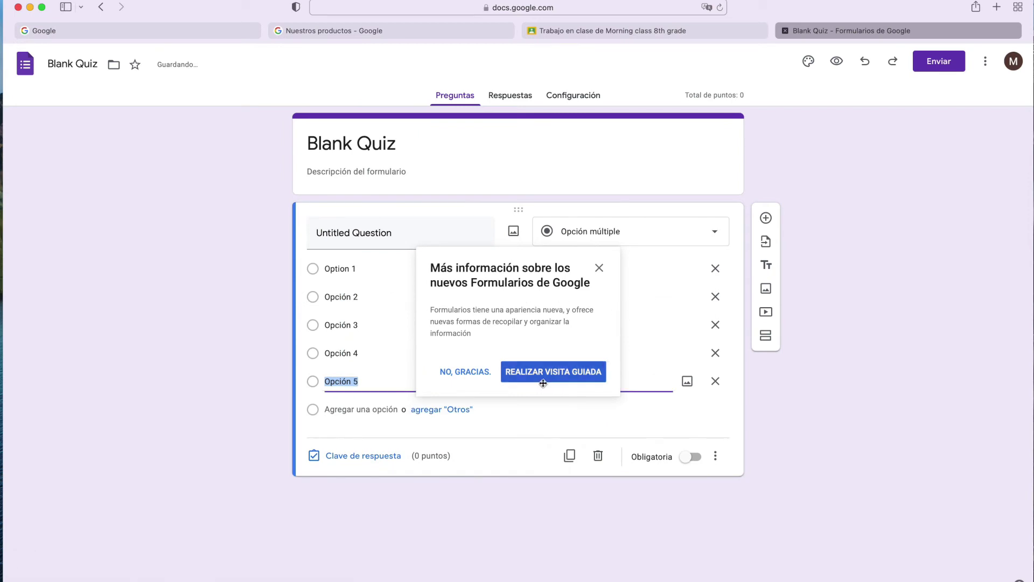
pyautogui.click(478, 377)
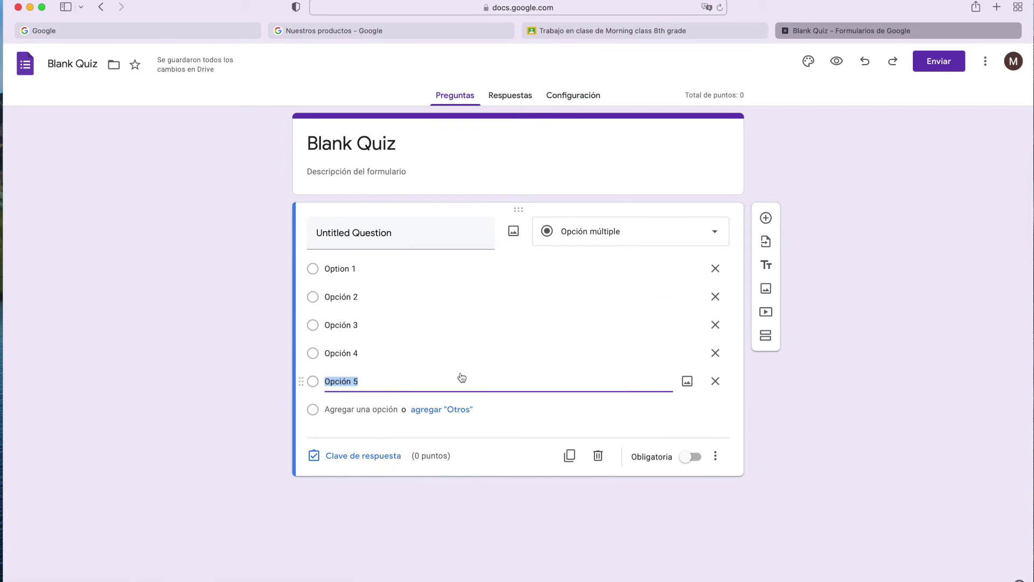
# Change the question type to Casillas de verificación, then to Lista desplegable.
pyautogui.click(641, 244)
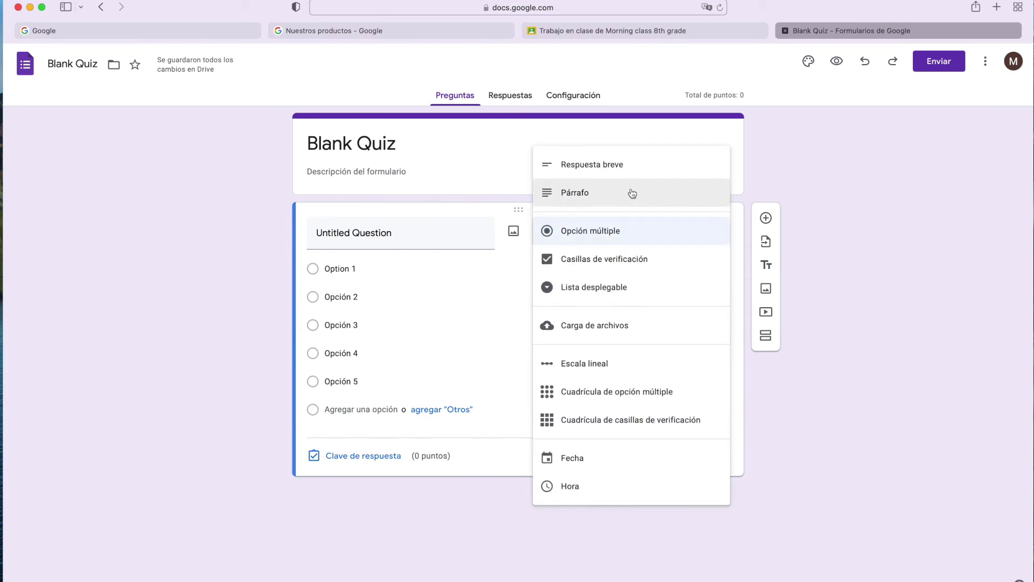
pyautogui.click(595, 268)
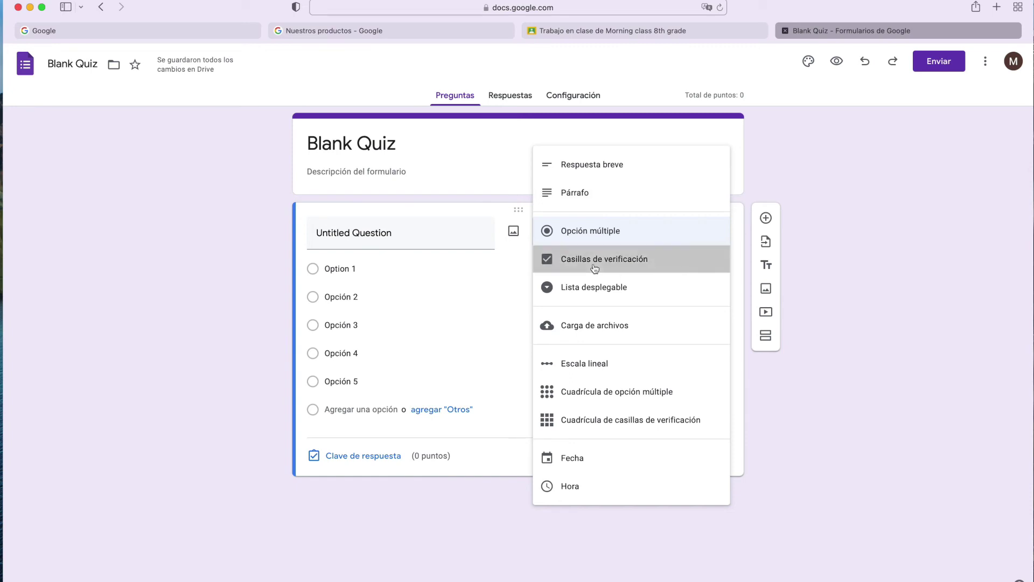
pyautogui.click(312, 268)
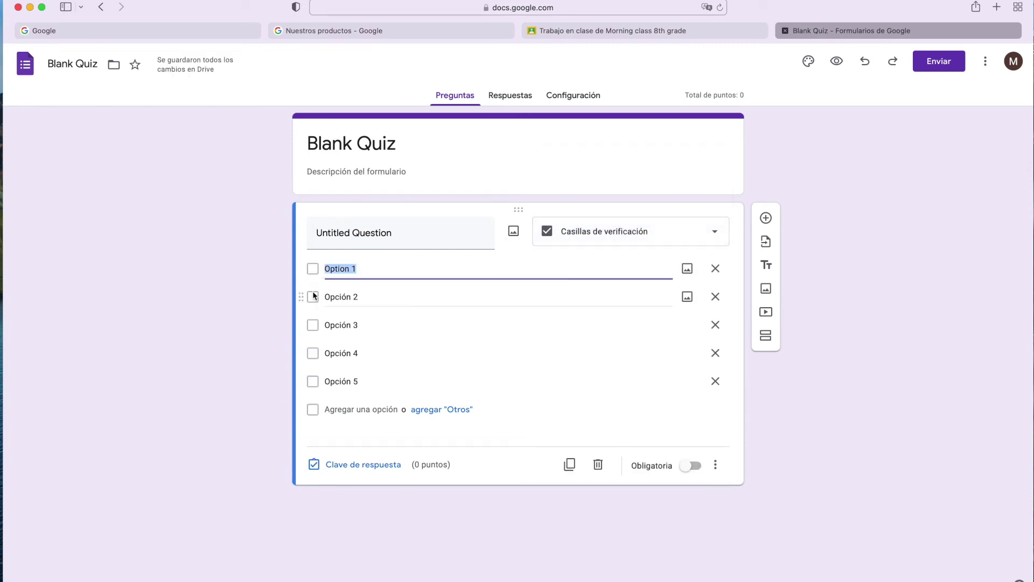
pyautogui.click(702, 231)
pyautogui.click(610, 261)
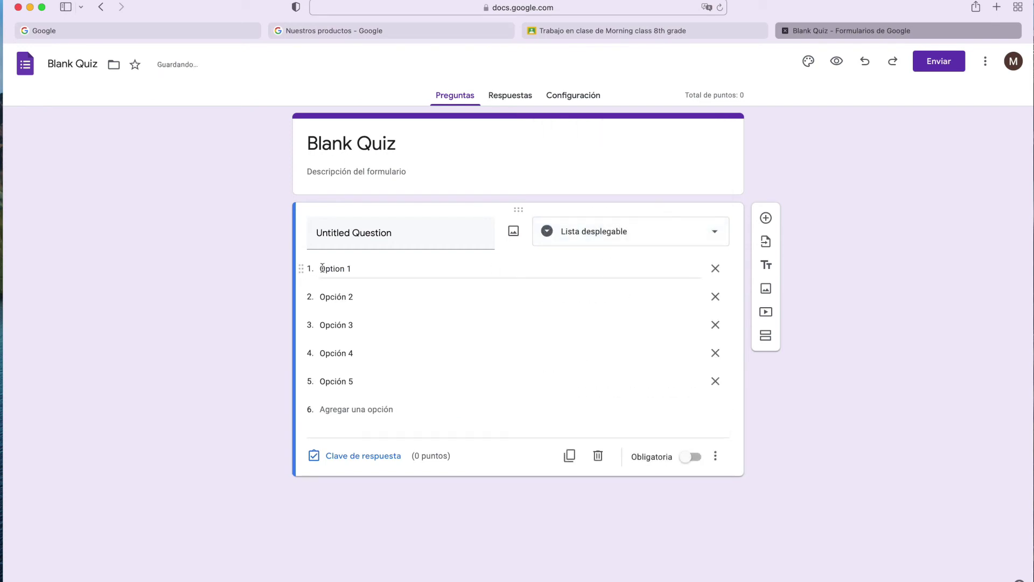
pyautogui.click(604, 230)
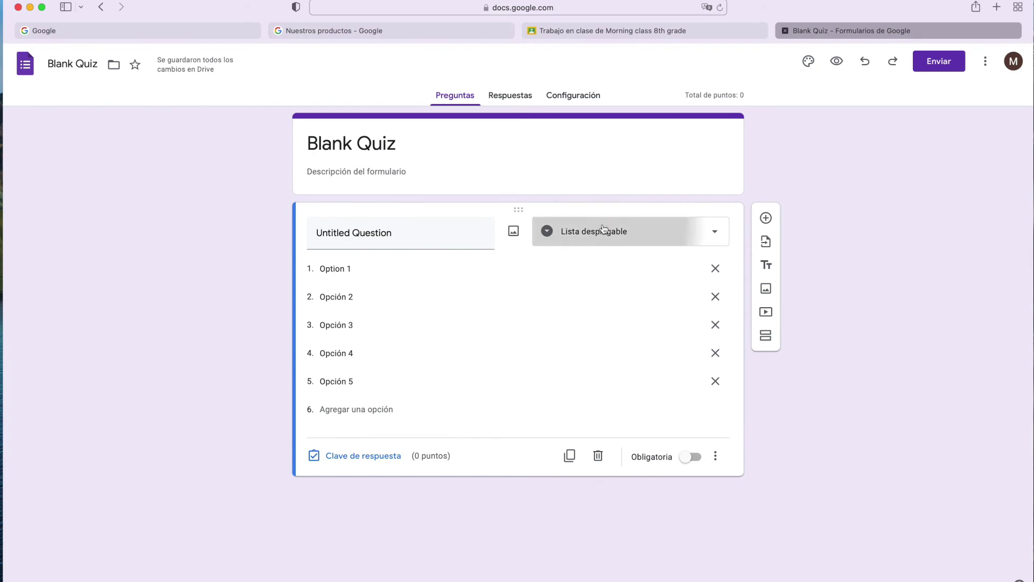
# Try Escala lineal and Carga de archivos, then settle on the Fecha question type.
pyautogui.click(613, 308)
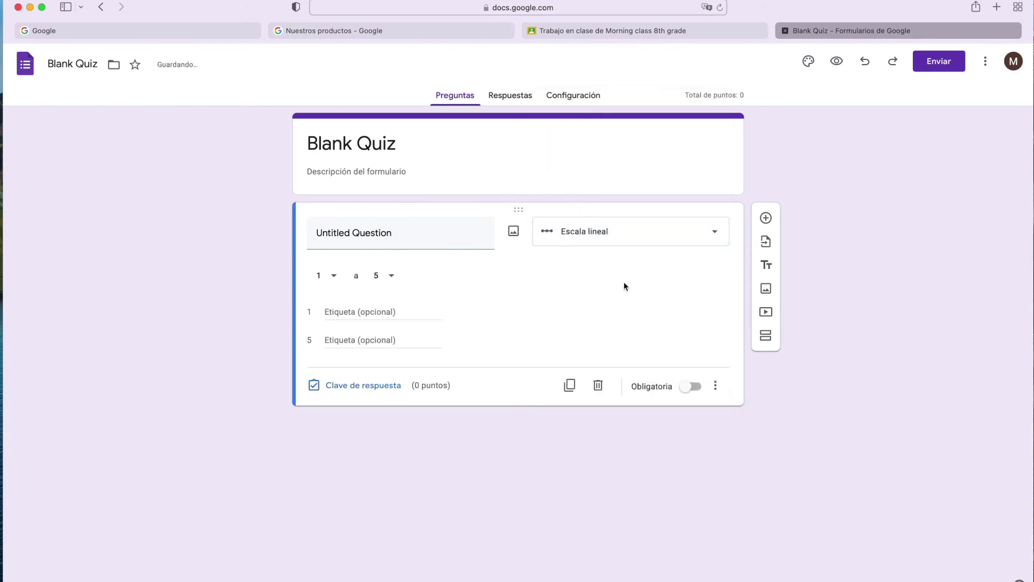
pyautogui.click(612, 232)
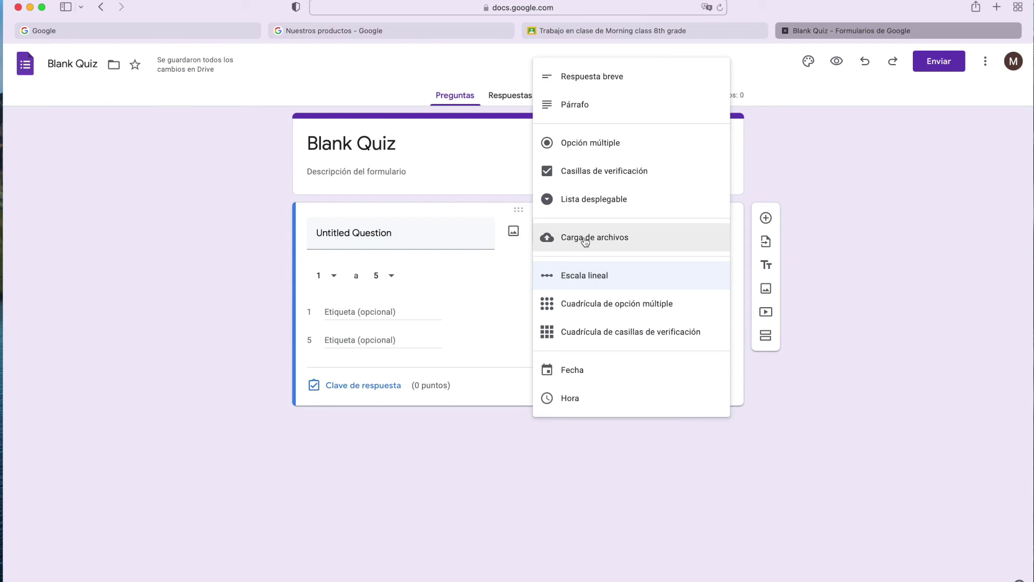
pyautogui.click(602, 242)
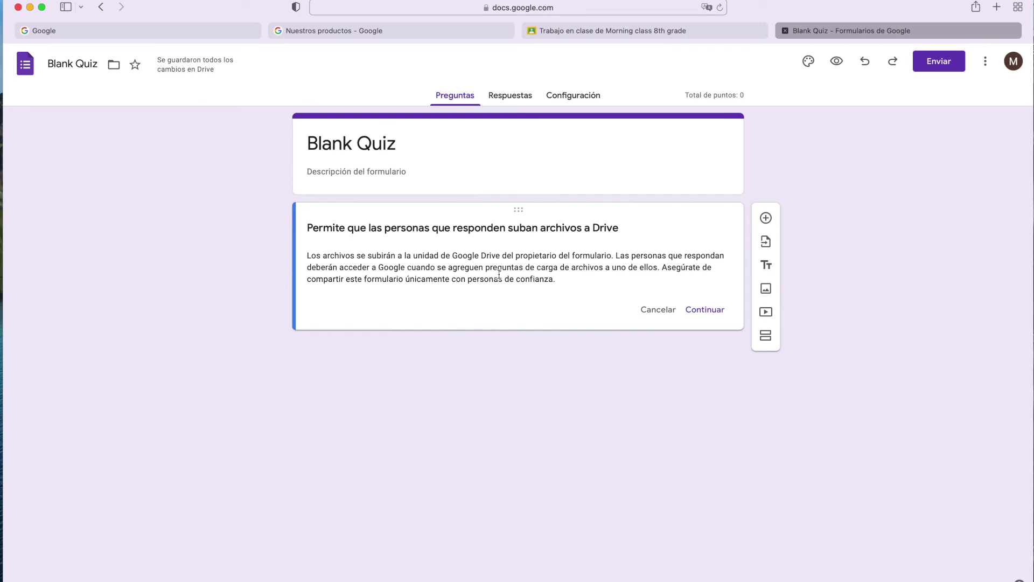
pyautogui.click(705, 310)
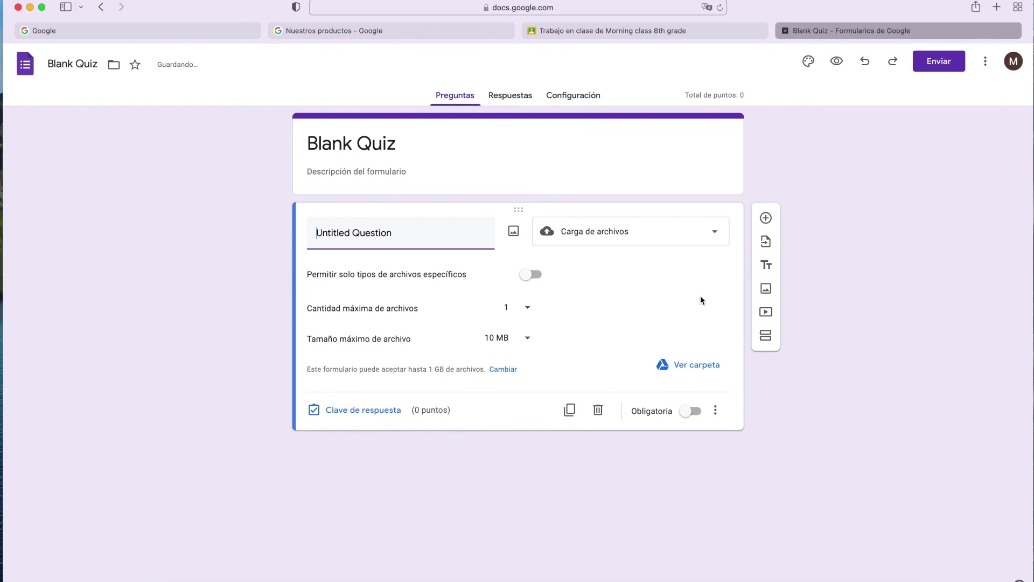
pyautogui.click(624, 237)
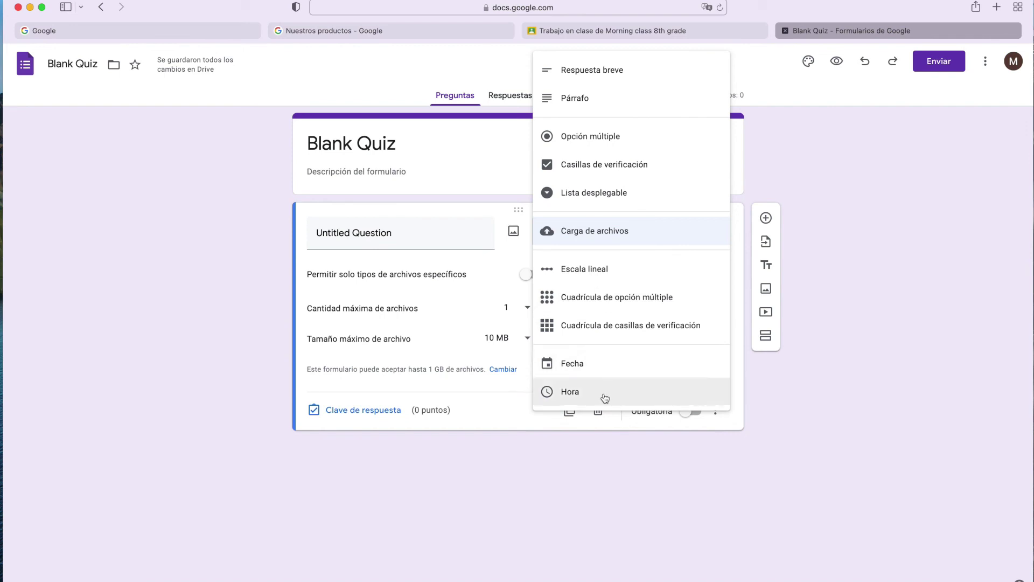
pyautogui.click(606, 374)
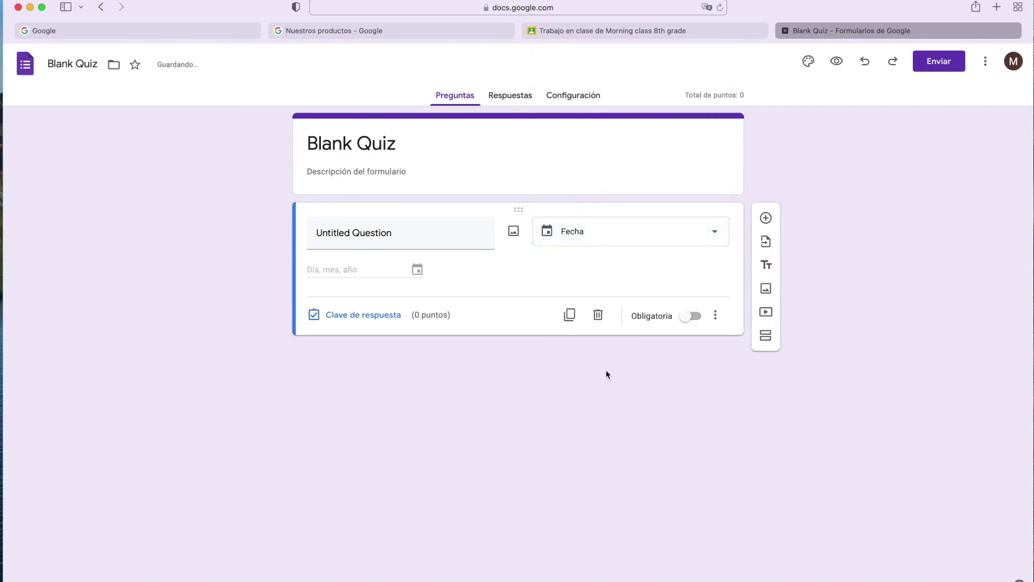
pyautogui.click(593, 238)
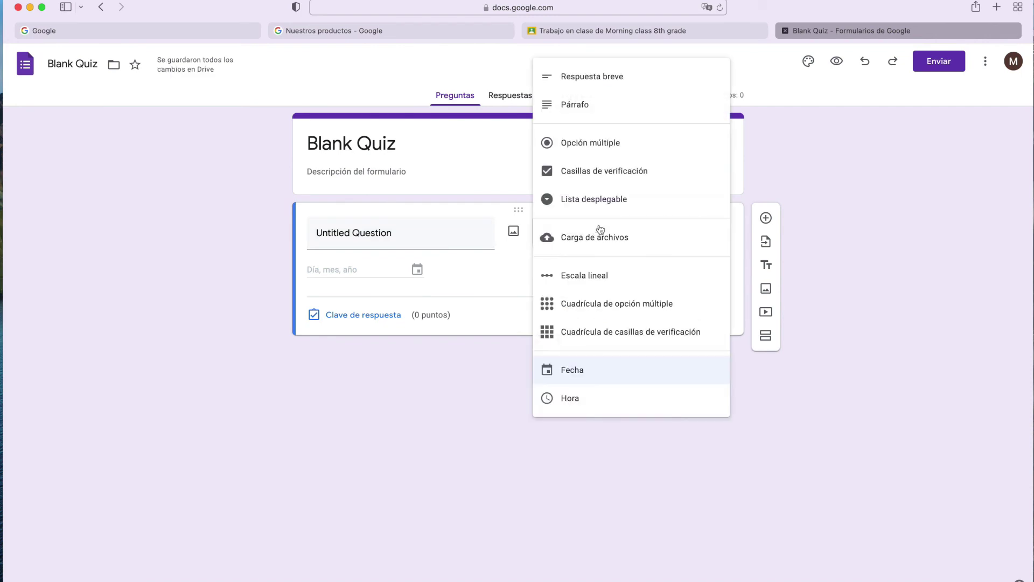
pyautogui.click(817, 244)
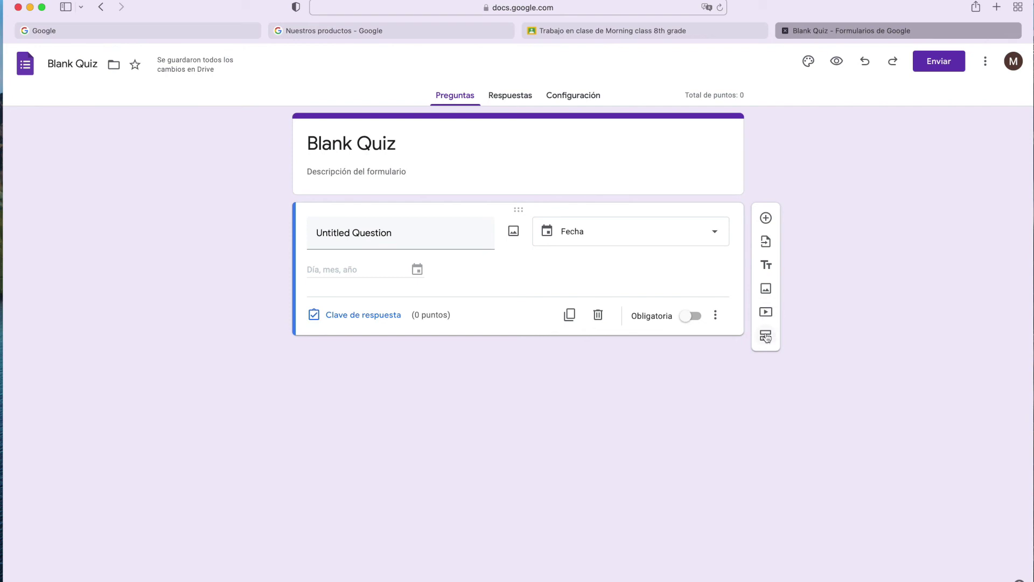
# Add a second section to the quiz, view Respuestas, and close the Forms tab.
pyautogui.click(767, 338)
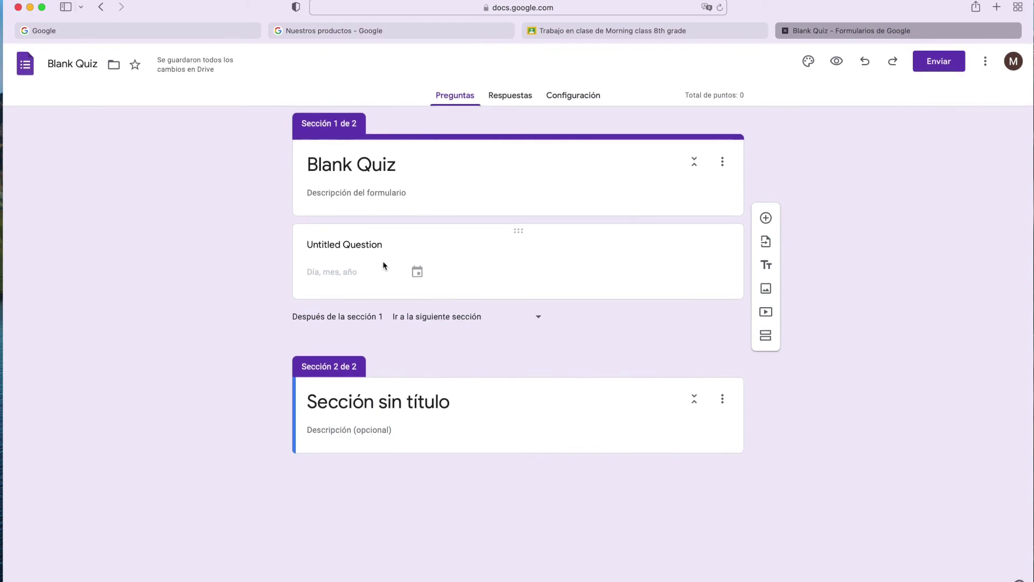
pyautogui.click(511, 95)
pyautogui.press('super+w')
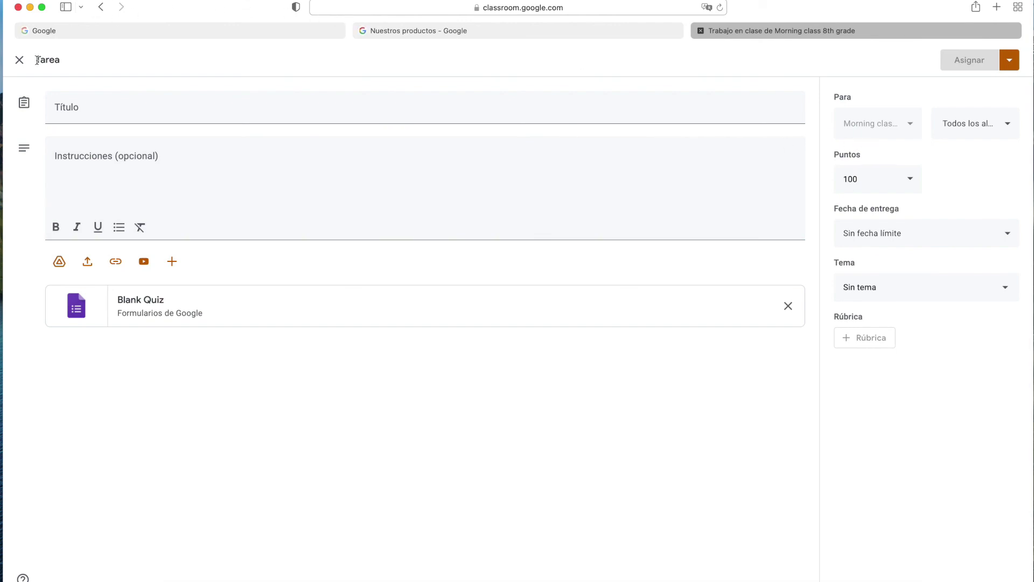
# Discard the quiz assignment draft and start a new Material post.
pyautogui.click(19, 59)
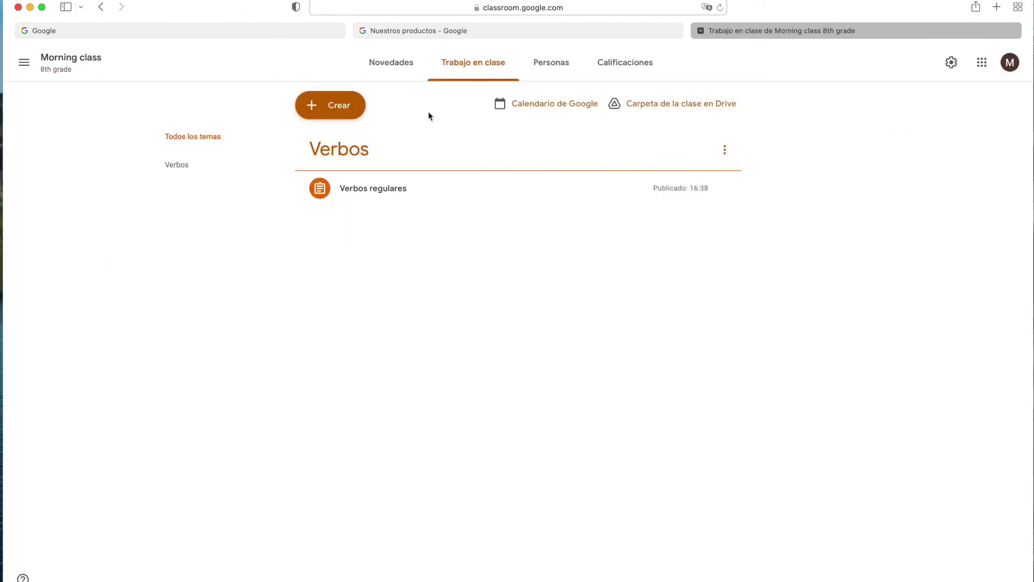
pyautogui.click(330, 105)
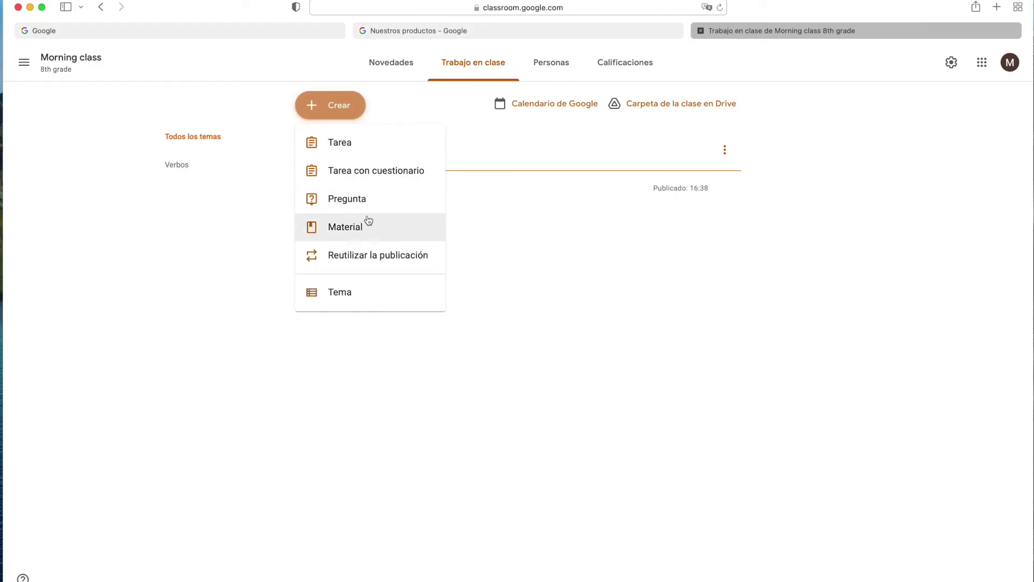
pyautogui.click(368, 232)
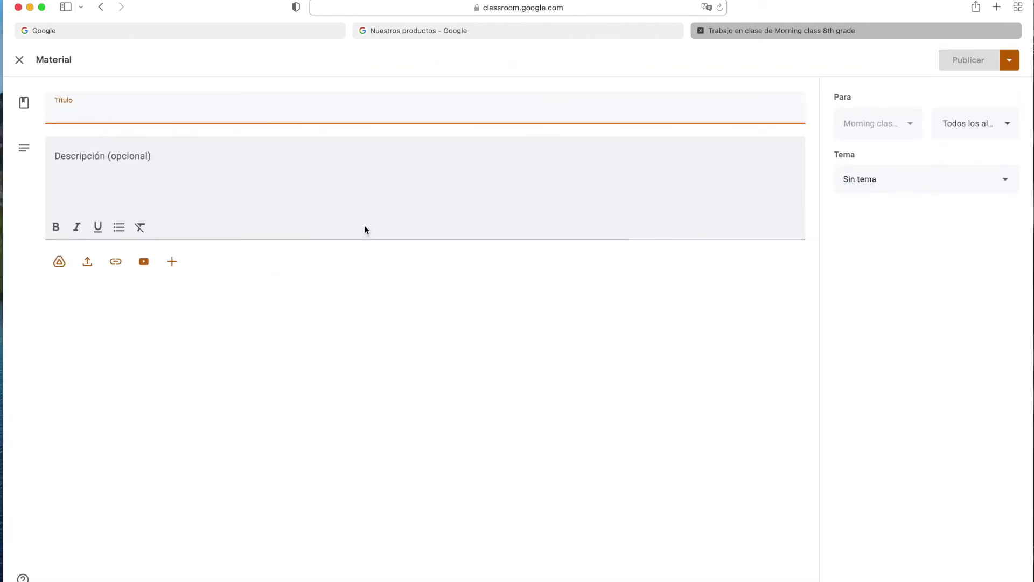
pyautogui.click(913, 128)
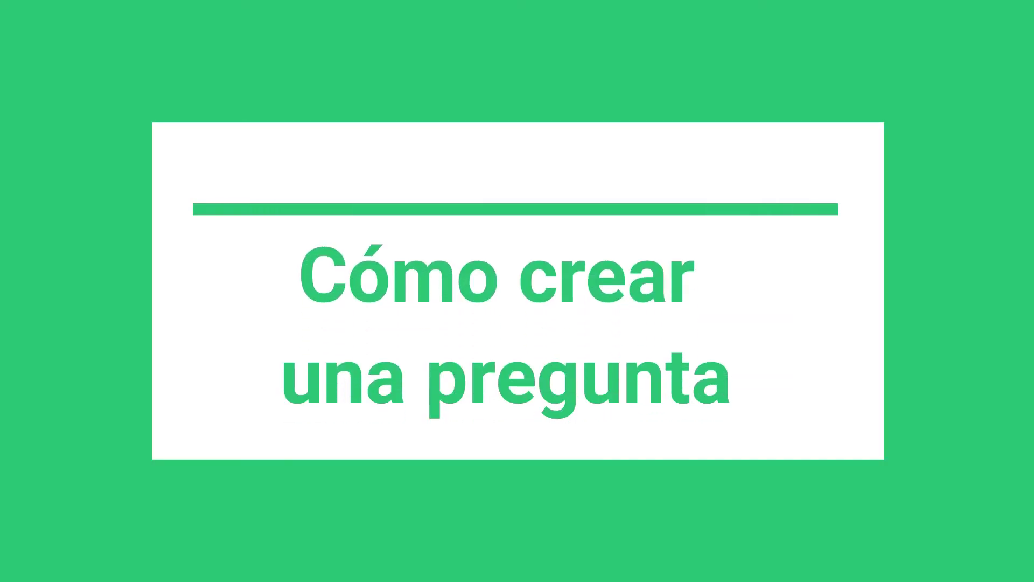
# Open a new Pregunta post, view its Respuesta breve answer types, then close it unposted.
pyautogui.click(335, 108)
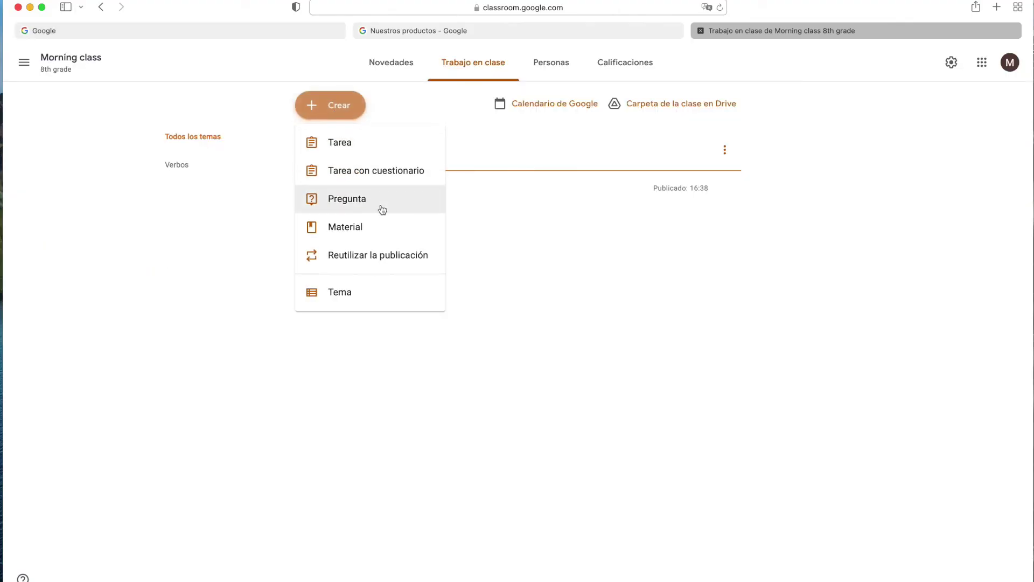
pyautogui.click(377, 207)
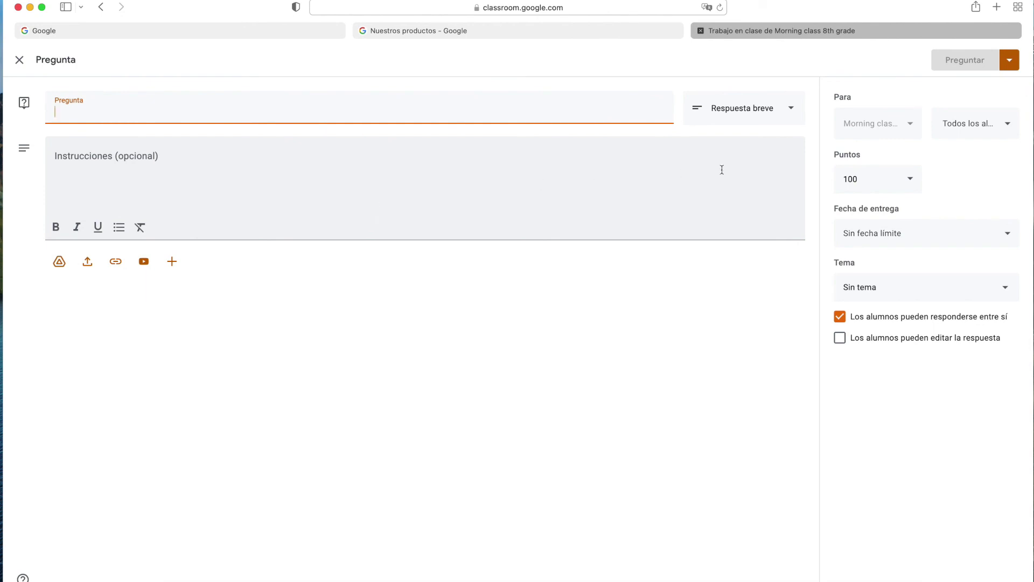
pyautogui.click(742, 111)
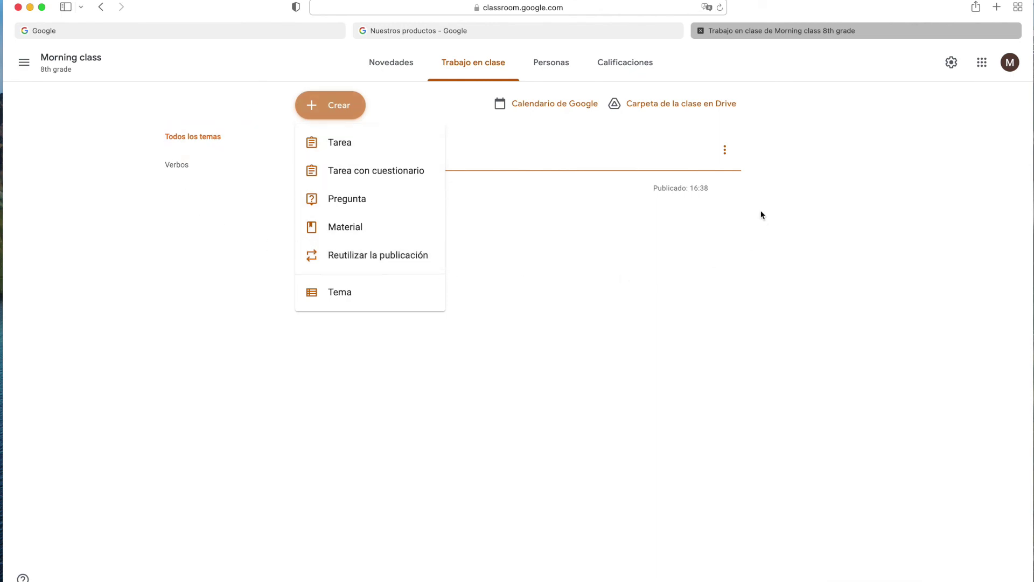
pyautogui.click(818, 145)
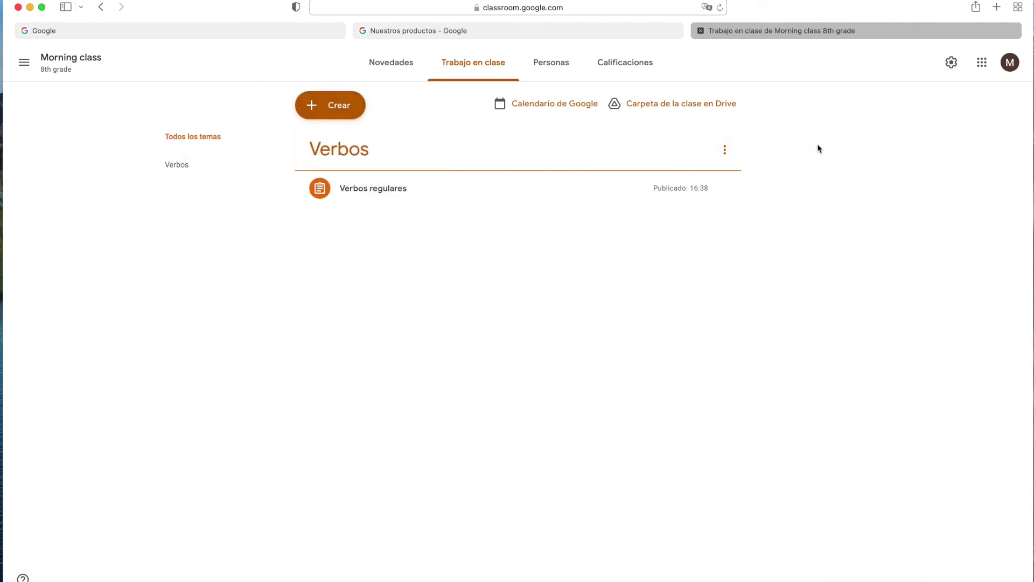